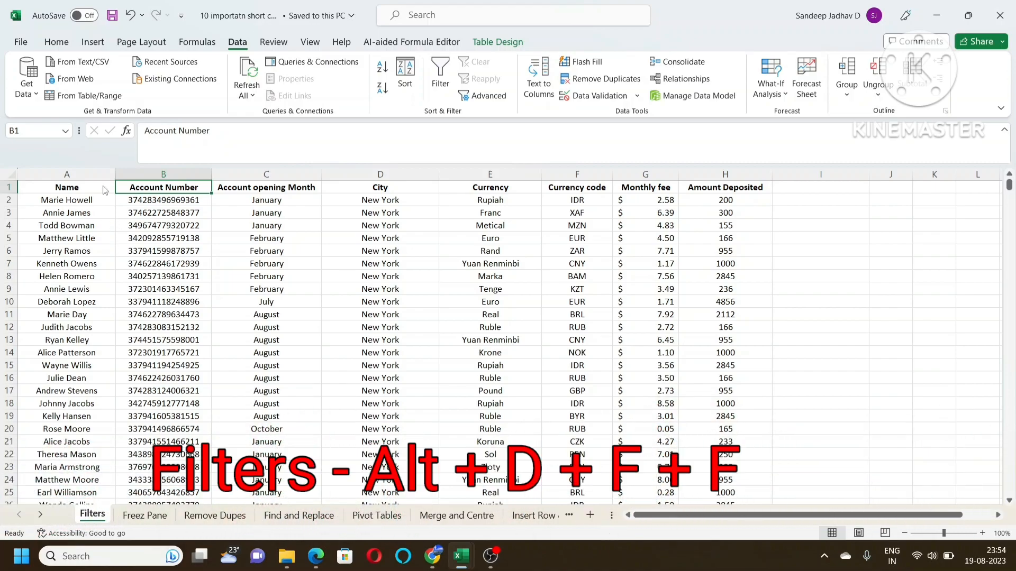
# Add filter controls to the table's header row on the Filters sheet
pyautogui.hotkey('alt', 'd')
pyautogui.press('f')
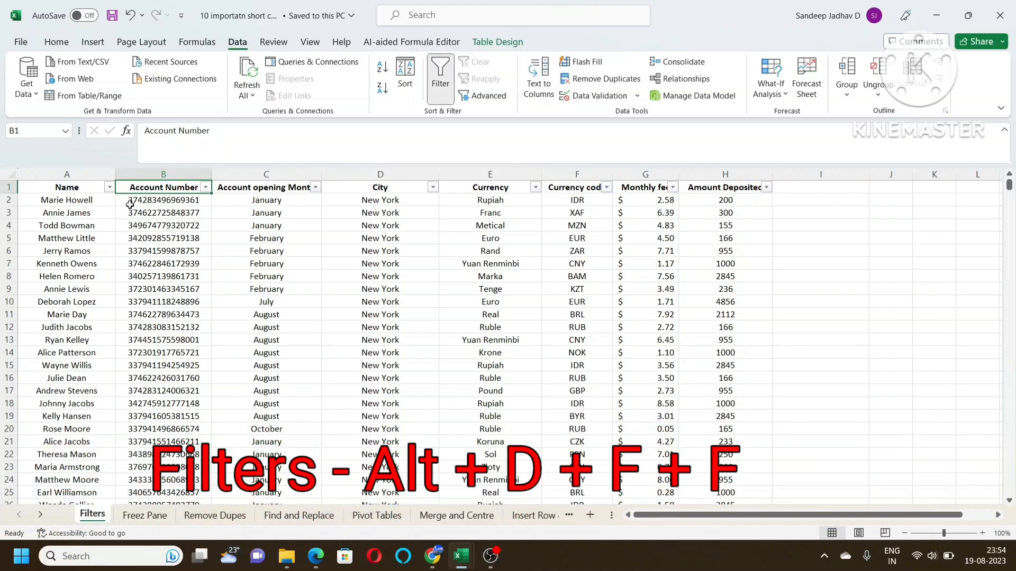
pyautogui.click(8, 188)
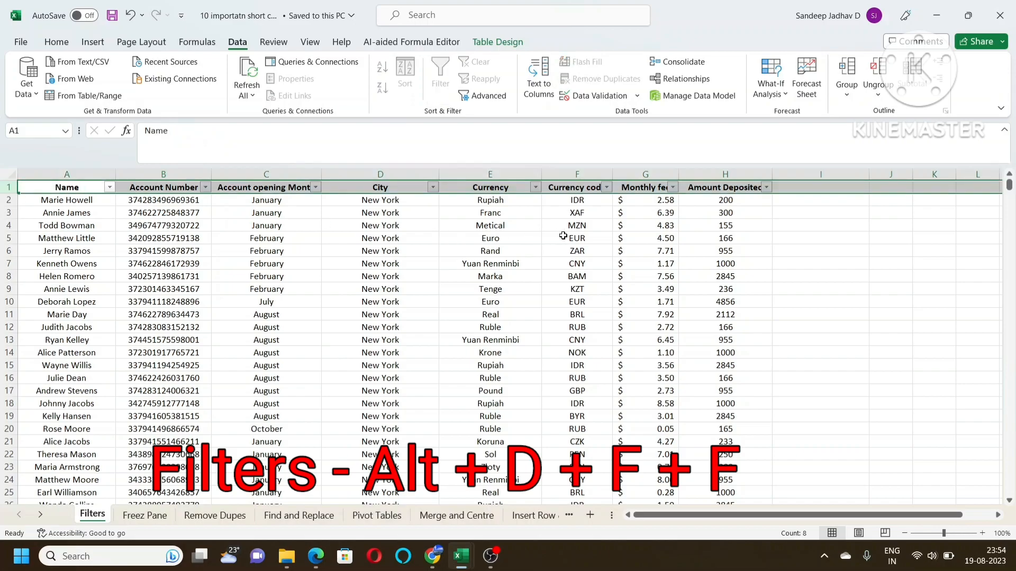
# Filter the table by the City column to show only the London records
pyautogui.click(379, 194)
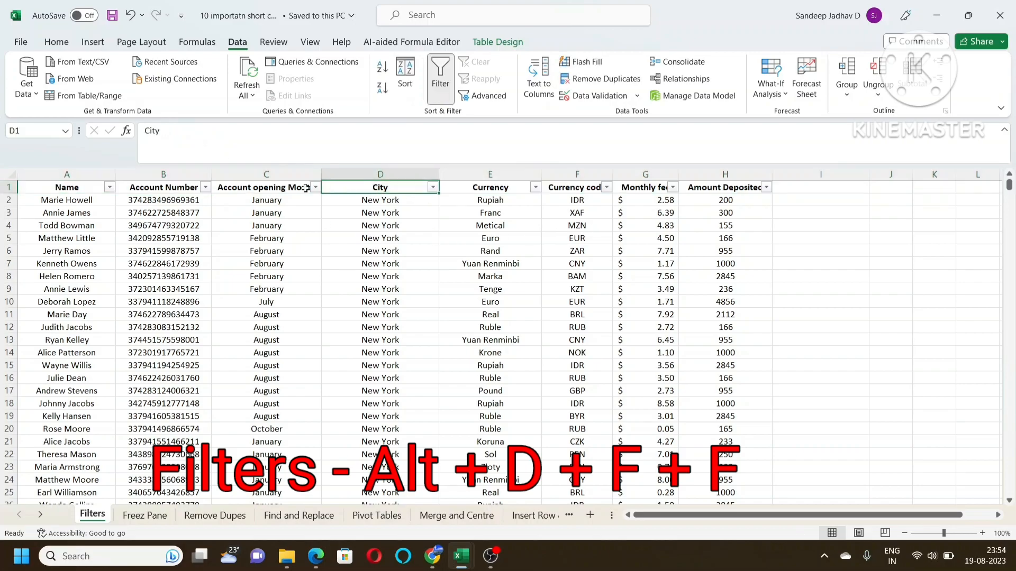
pyautogui.click(433, 188)
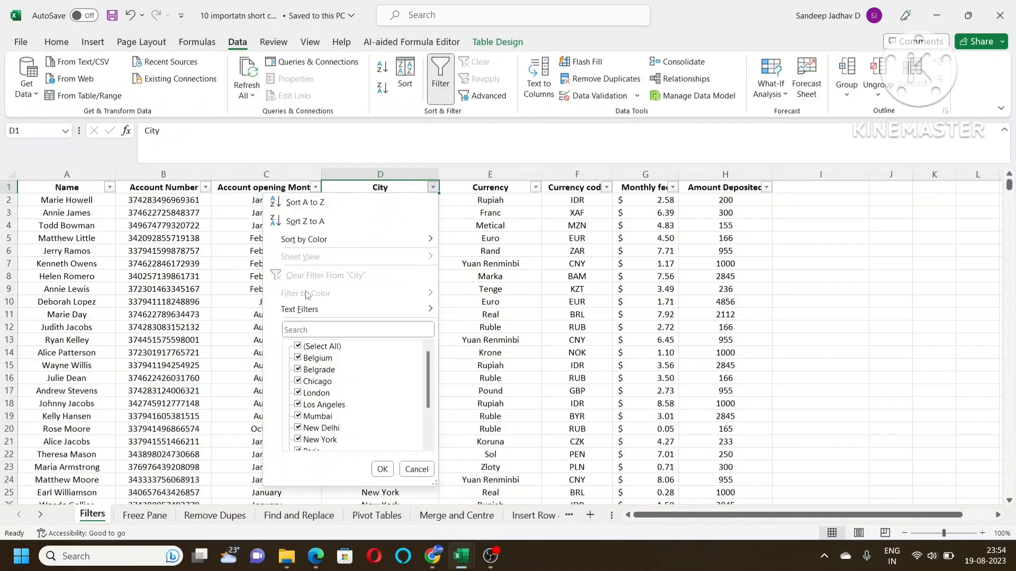
pyautogui.click(305, 327)
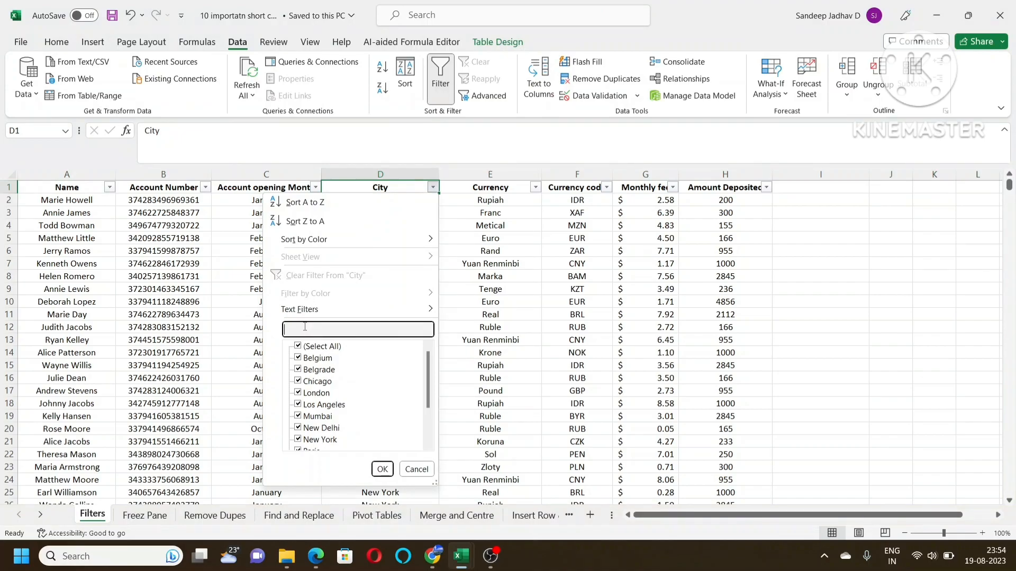
pyautogui.write('london')
pyautogui.press('Return')
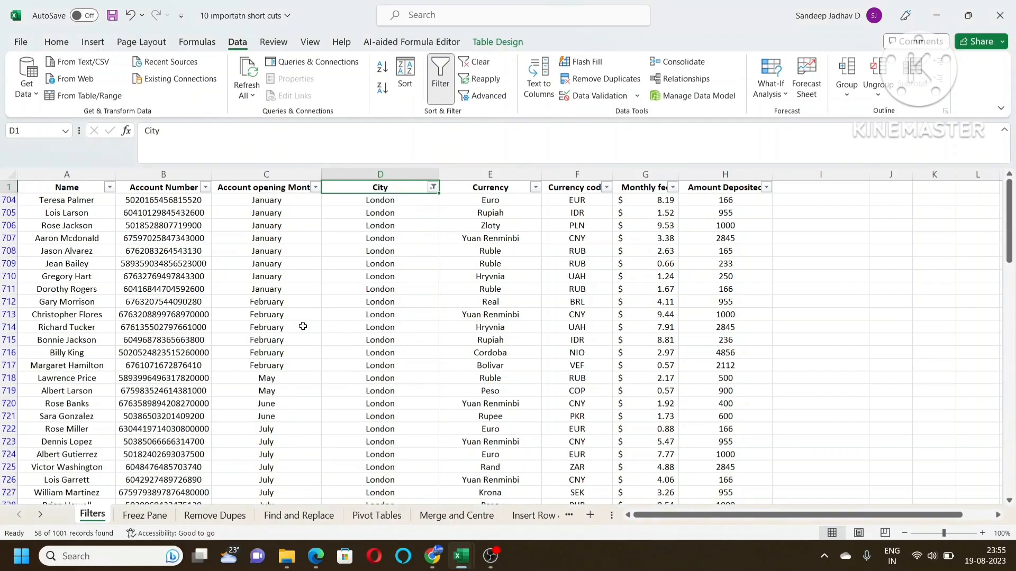
# Open the Freez Pane sheet and check how its header row behaves while the table scrolls
pyautogui.click(140, 520)
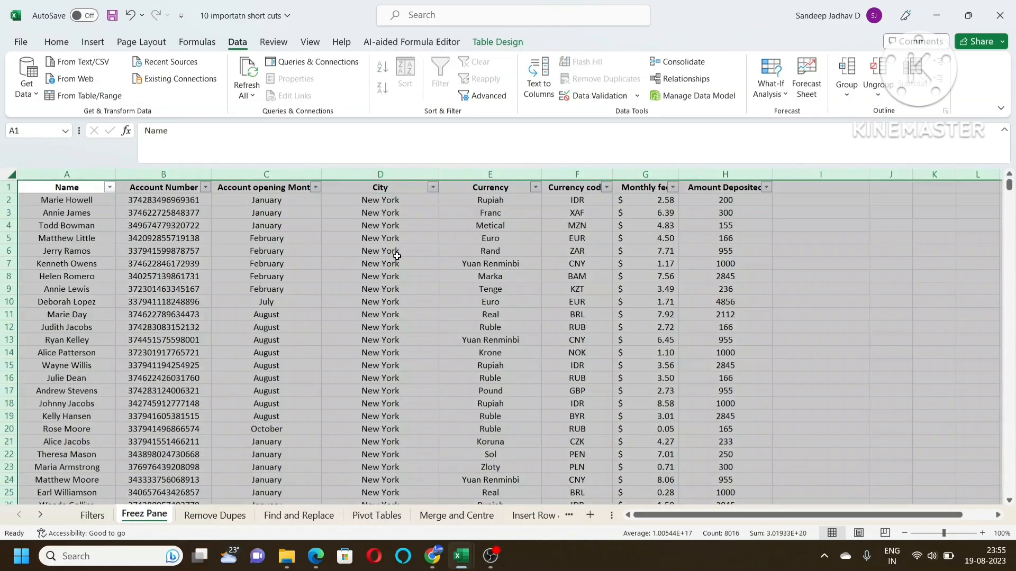
pyautogui.click(399, 201)
pyautogui.scroll(-6, 334, 301)
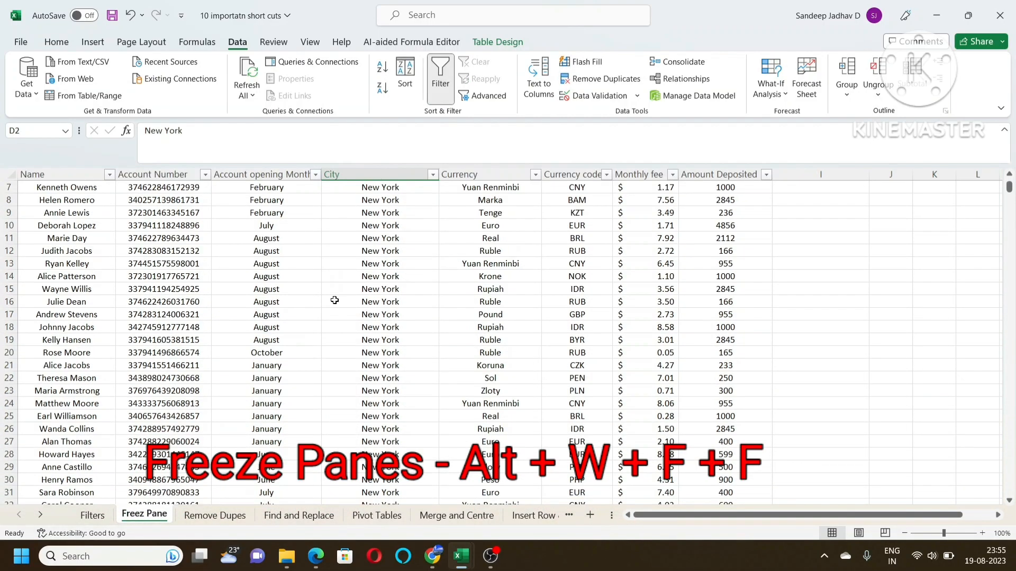
pyautogui.scroll(6, 334, 301)
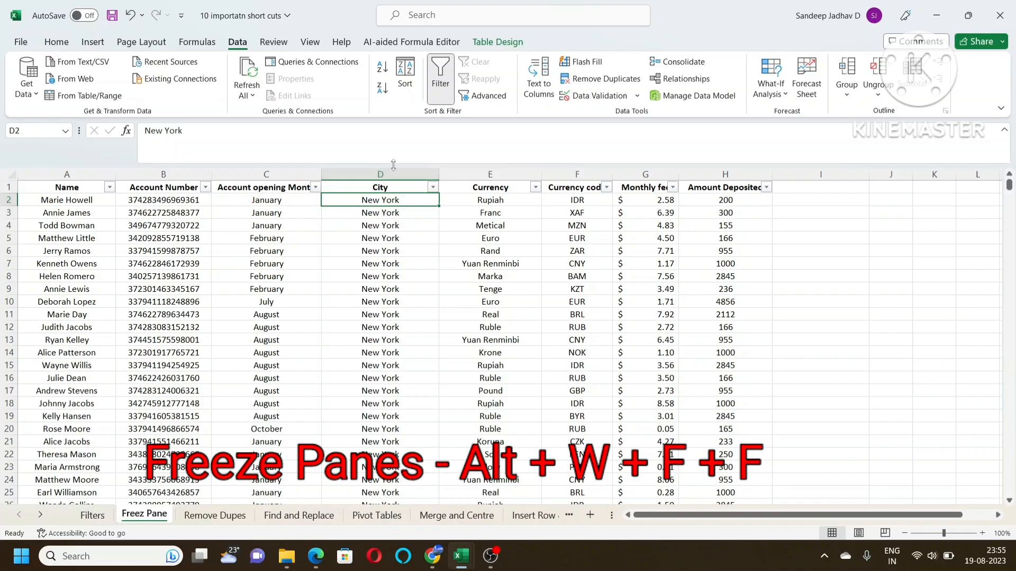
pyautogui.click(9, 187)
pyautogui.click(421, 278)
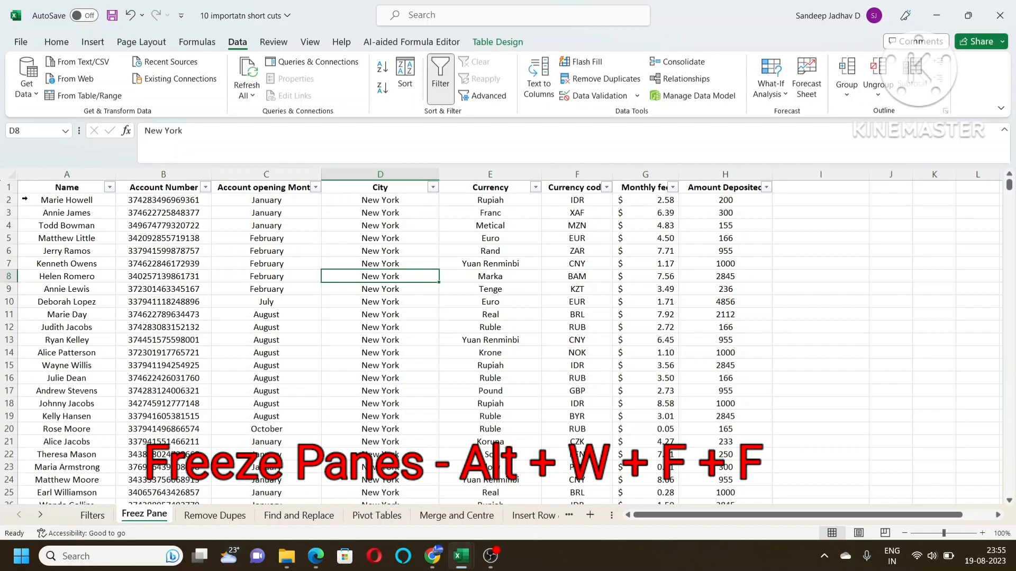
# Freeze the header row by applying Freeze Panes at row 2, and check it against the lower records
pyautogui.click(8, 200)
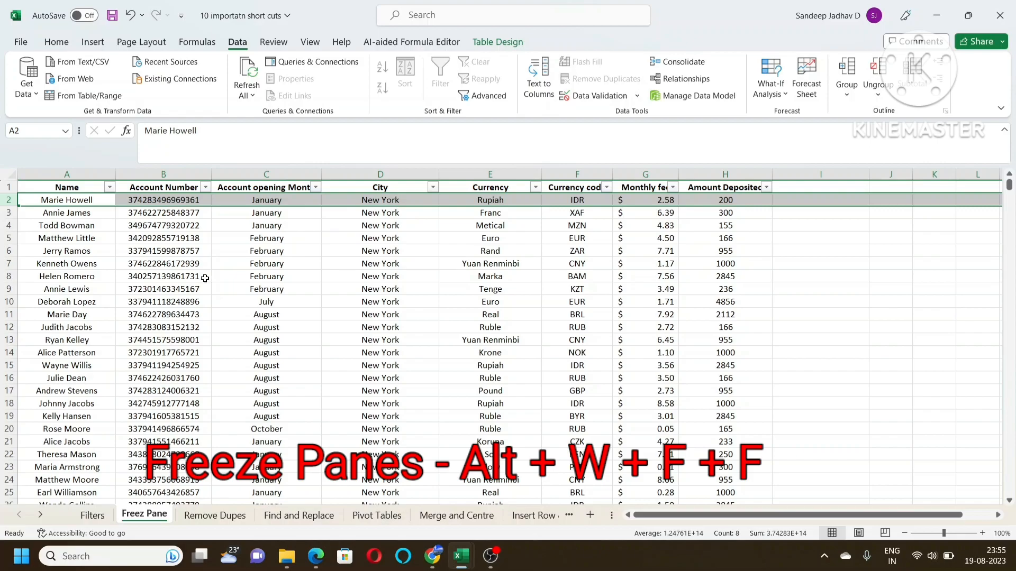
pyautogui.hotkey('alt', 'w')
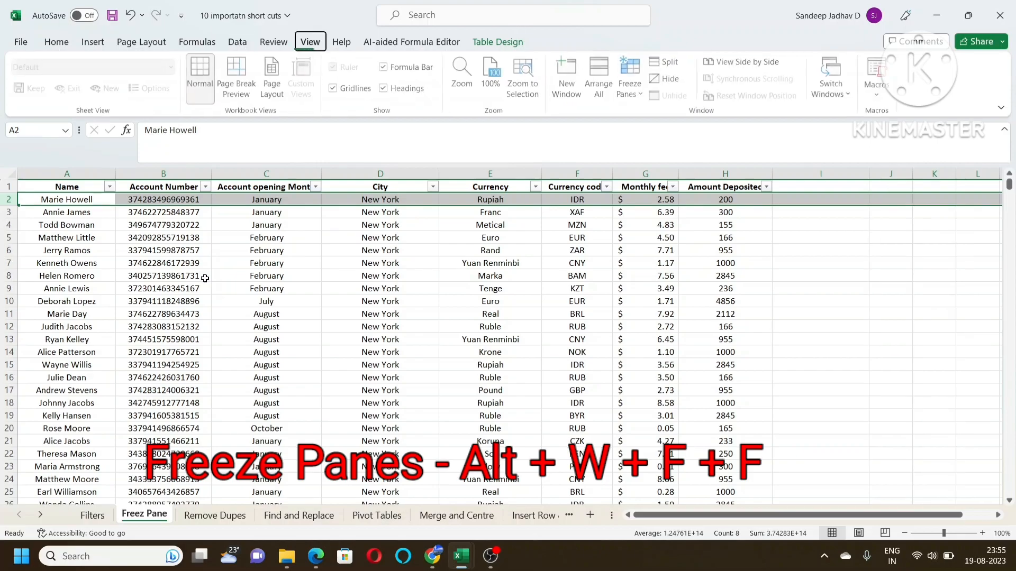
pyautogui.press('f')
pyautogui.press('f')
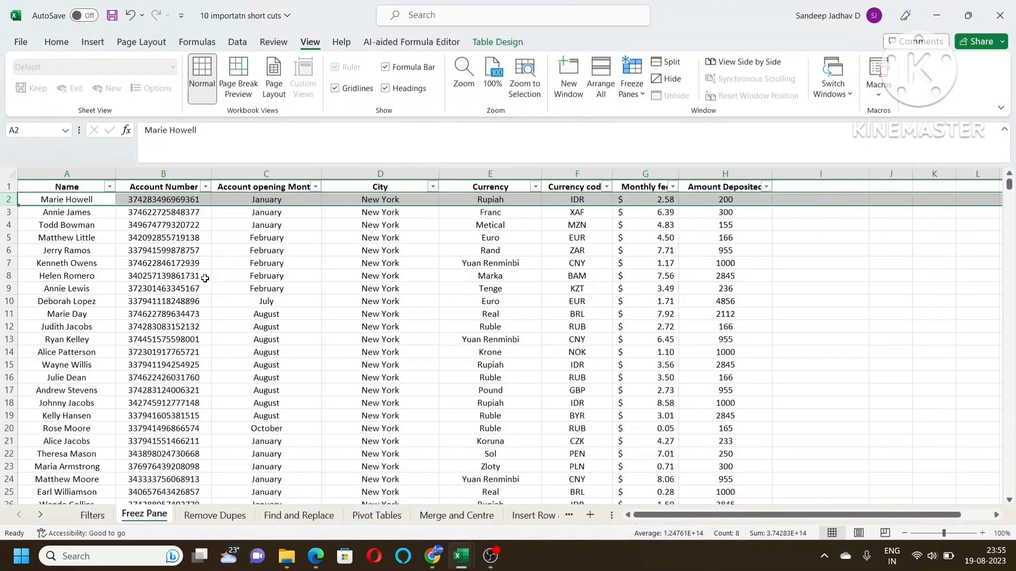
pyautogui.scroll(-6, 370, 324)
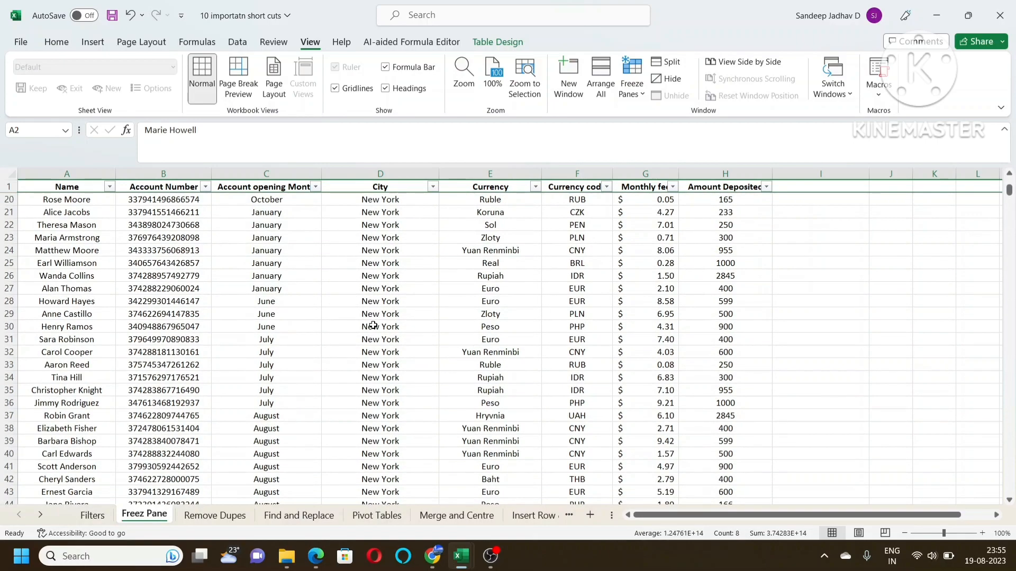
pyautogui.scroll(6, 373, 326)
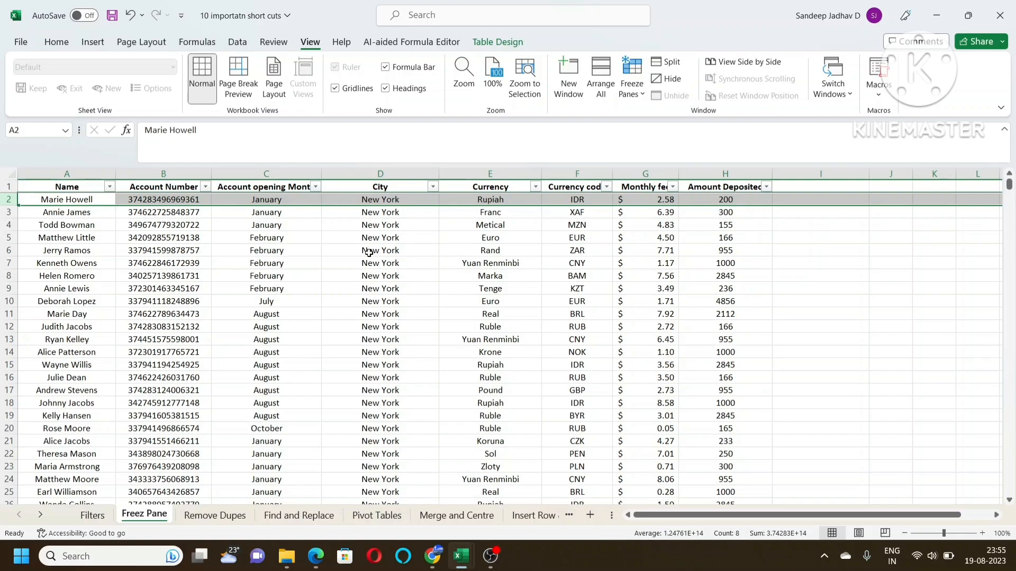
# Unfreeze the panes on the Freez Pane sheet
pyautogui.hotkey('alt', 'w')
pyautogui.press('f')
pyautogui.press('f')
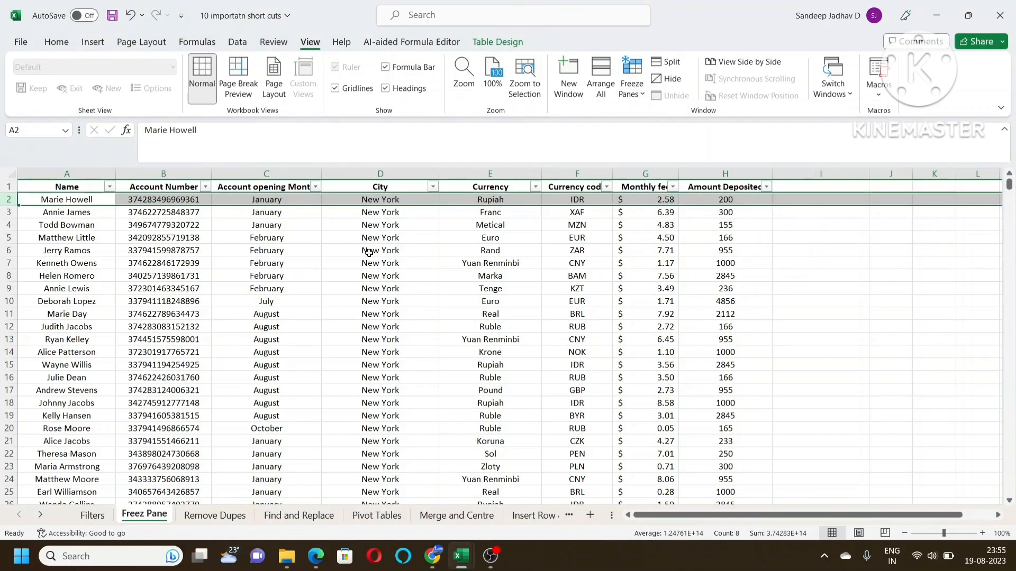
# Freeze both the header row and the Name column by applying Freeze Panes at cell B2
pyautogui.click(205, 240)
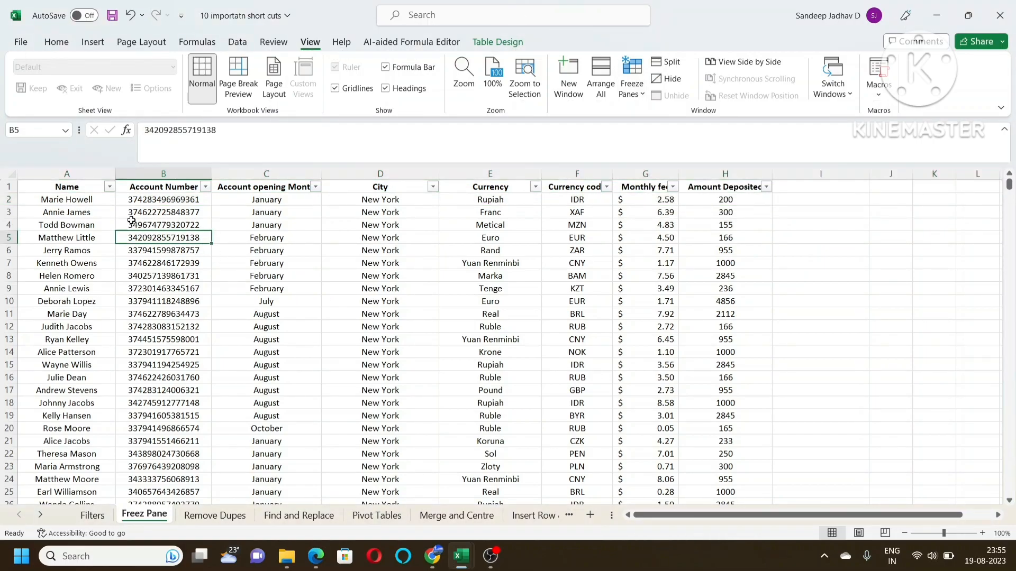
pyautogui.click(94, 172)
pyautogui.click(9, 187)
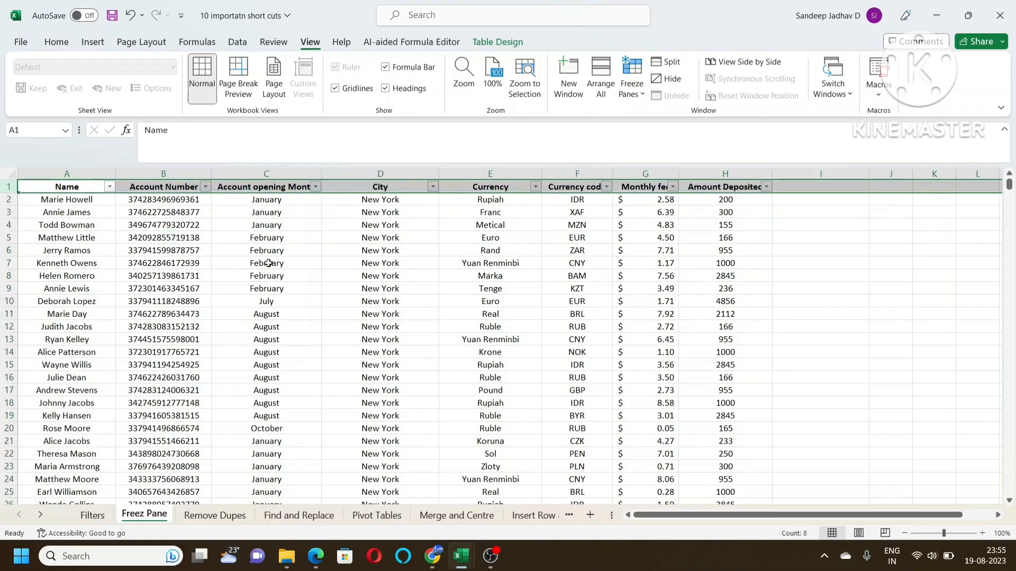
pyautogui.click(152, 200)
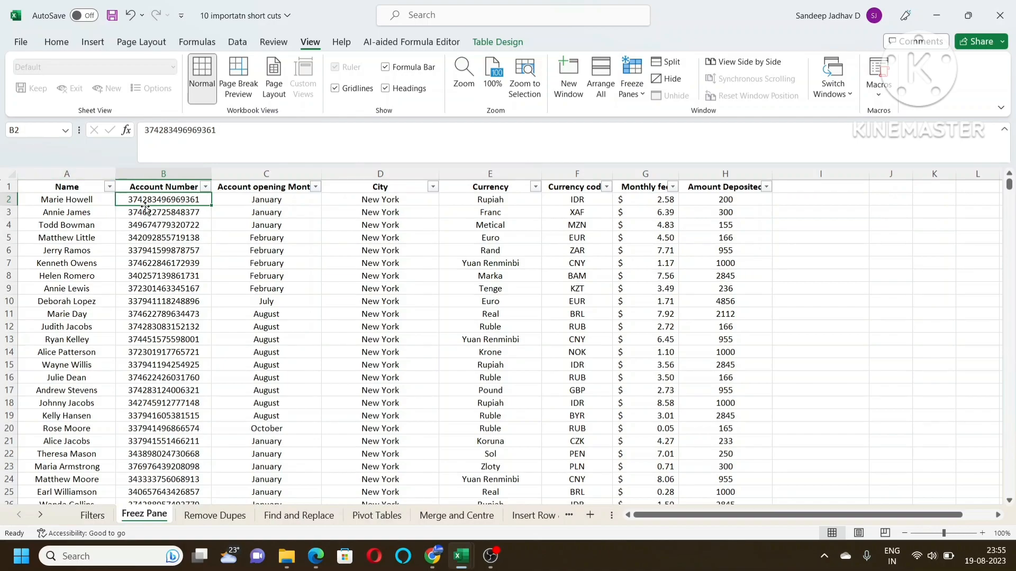
pyautogui.hotkey('alt', 'w')
pyautogui.press('f')
pyautogui.press('r')
pyautogui.scroll(-7, 204, 332)
pyautogui.moveTo(714, 516); pyautogui.dragTo(614, 490)
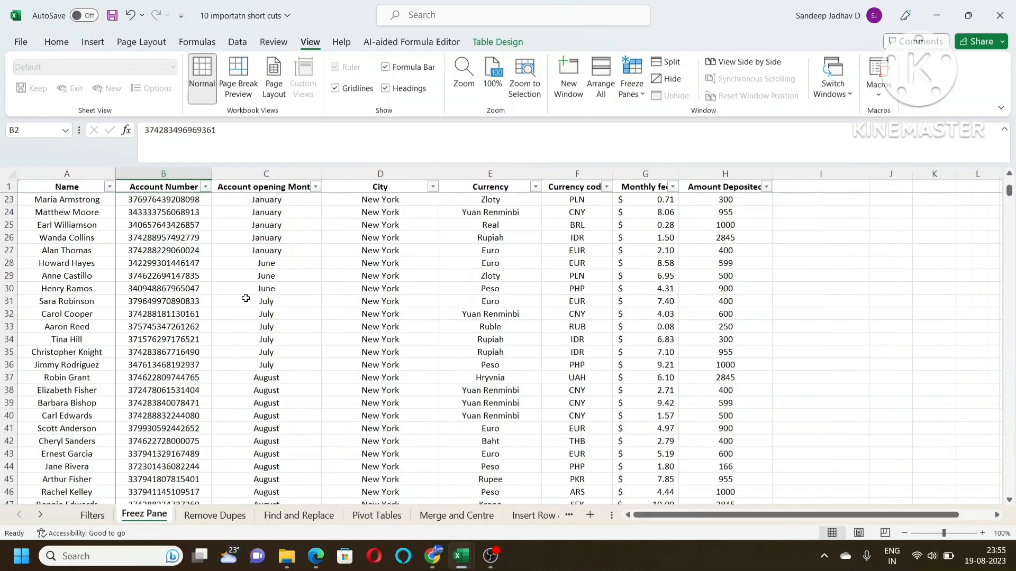
# Remove duplicate values from the Name column on the Remove Dupes sheet, treating the first row as a header
pyautogui.click(212, 516)
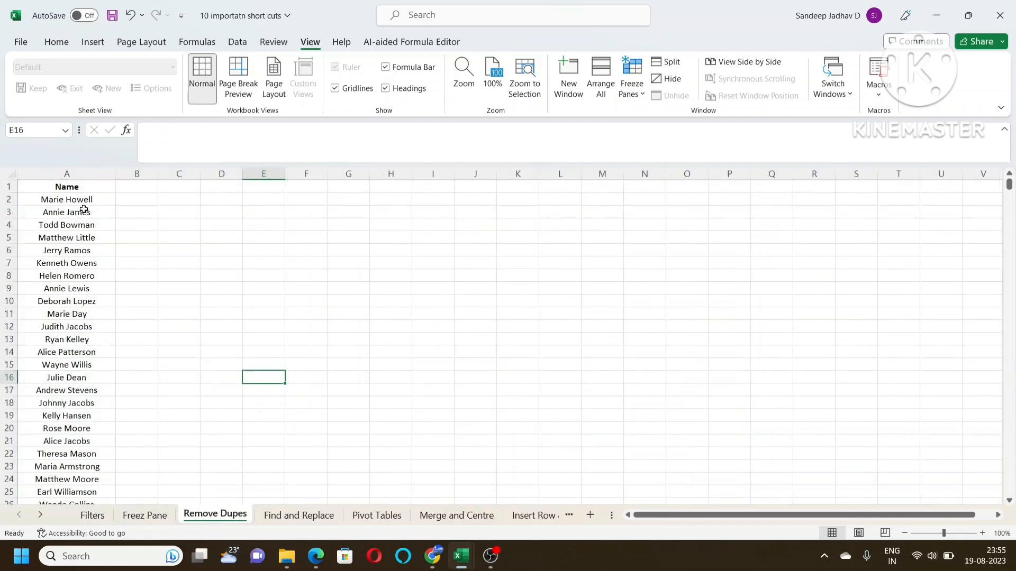
pyautogui.click(69, 173)
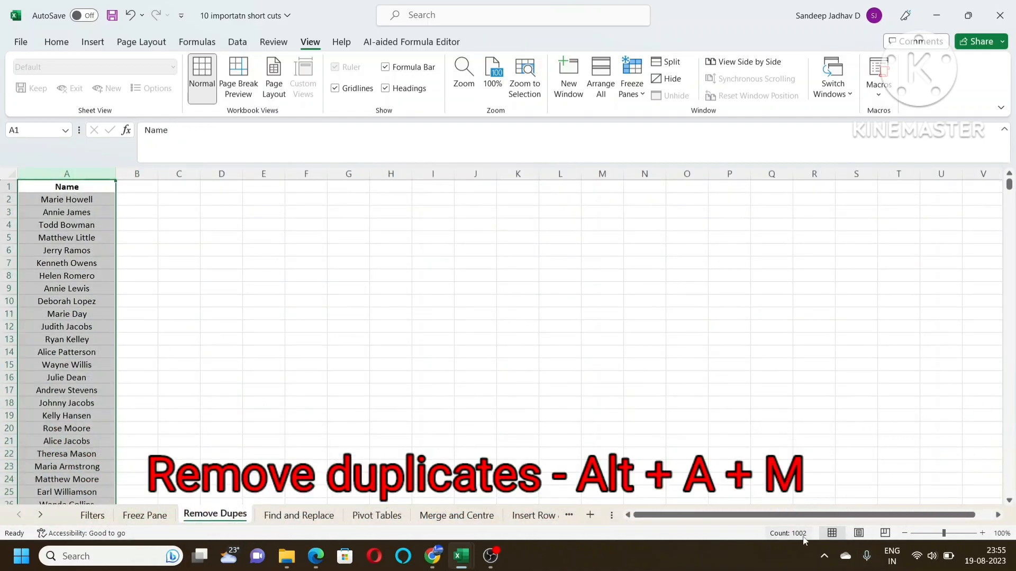
pyautogui.scroll(-3, 98, 280)
pyautogui.scroll(3, 104, 286)
pyautogui.press('alt')
pyautogui.press('a')
pyautogui.press('m')
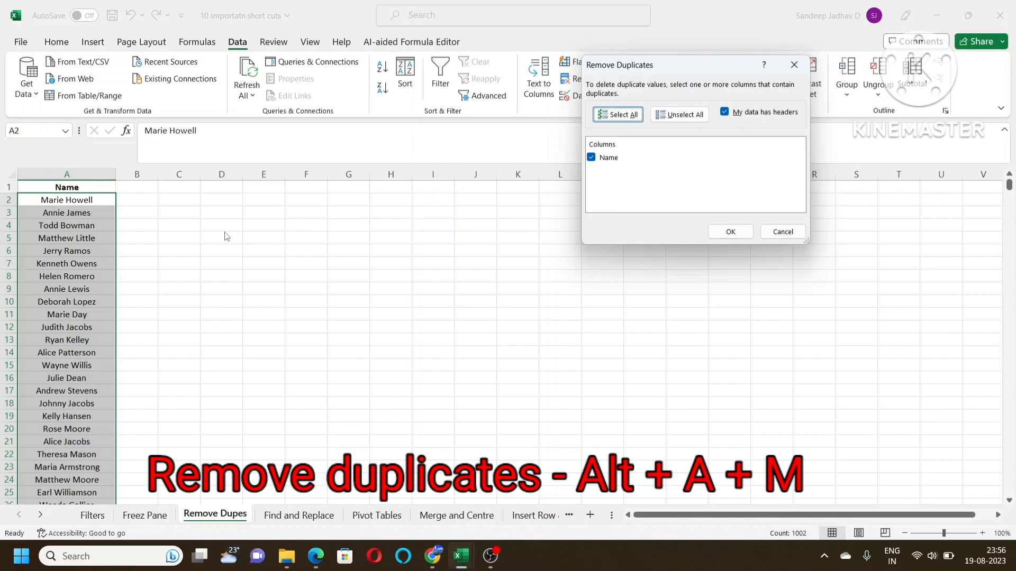
pyautogui.moveTo(719, 66); pyautogui.dragTo(252, 141)
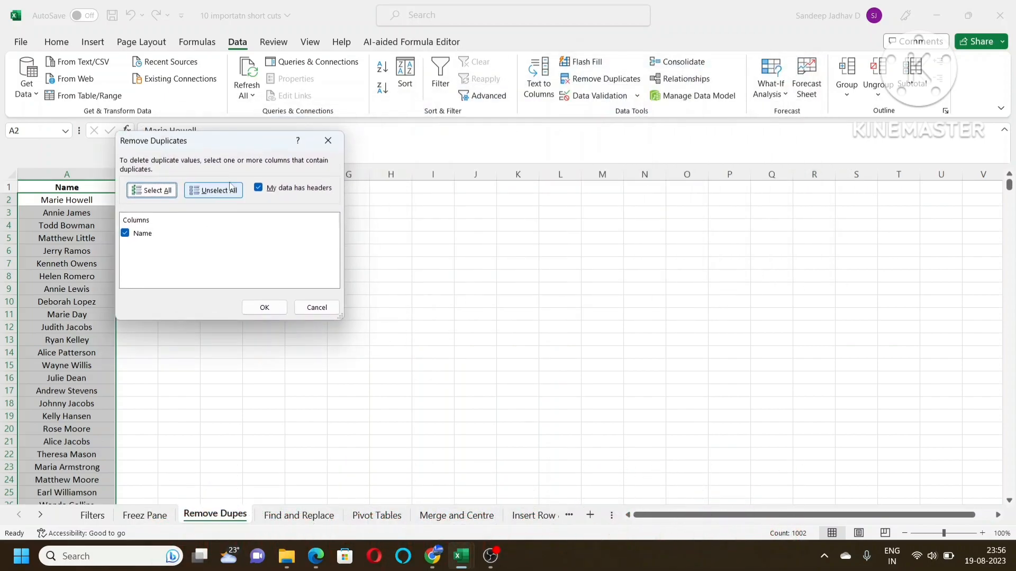
pyautogui.click(260, 311)
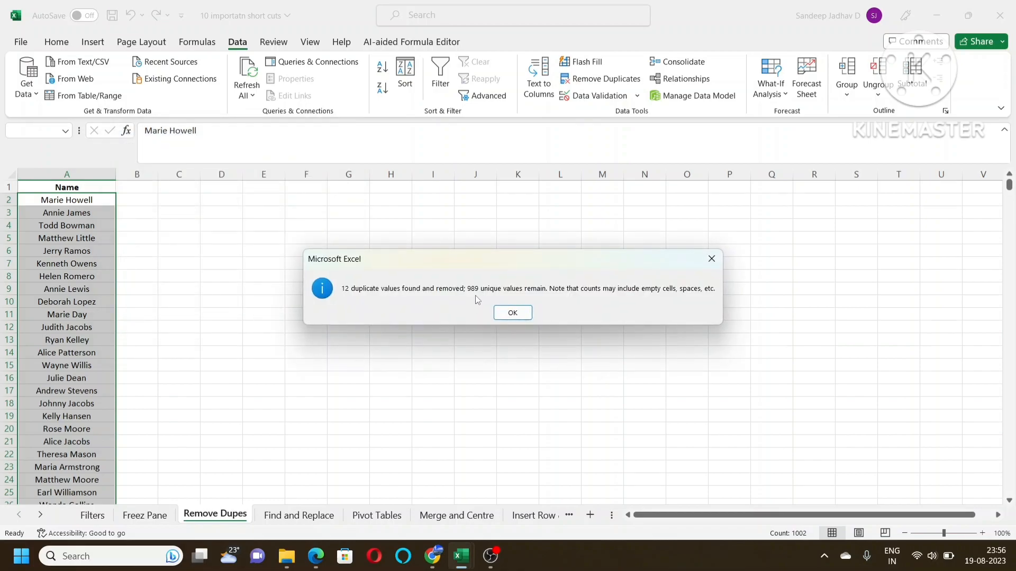
pyautogui.click(509, 317)
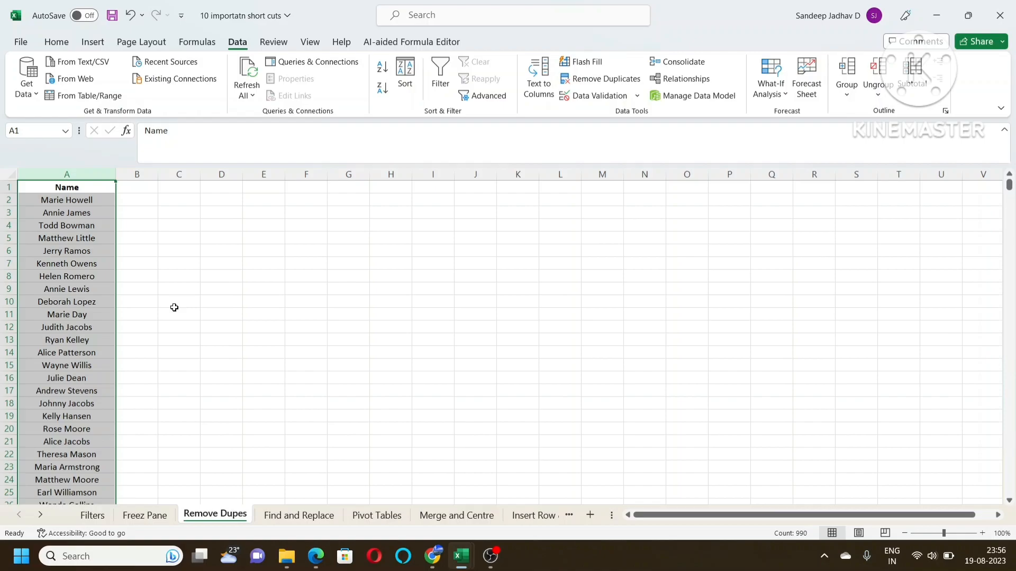
# Open the Find and Replace sheet and copy February from cell C5 in the Account opening Month column
pyautogui.click(276, 519)
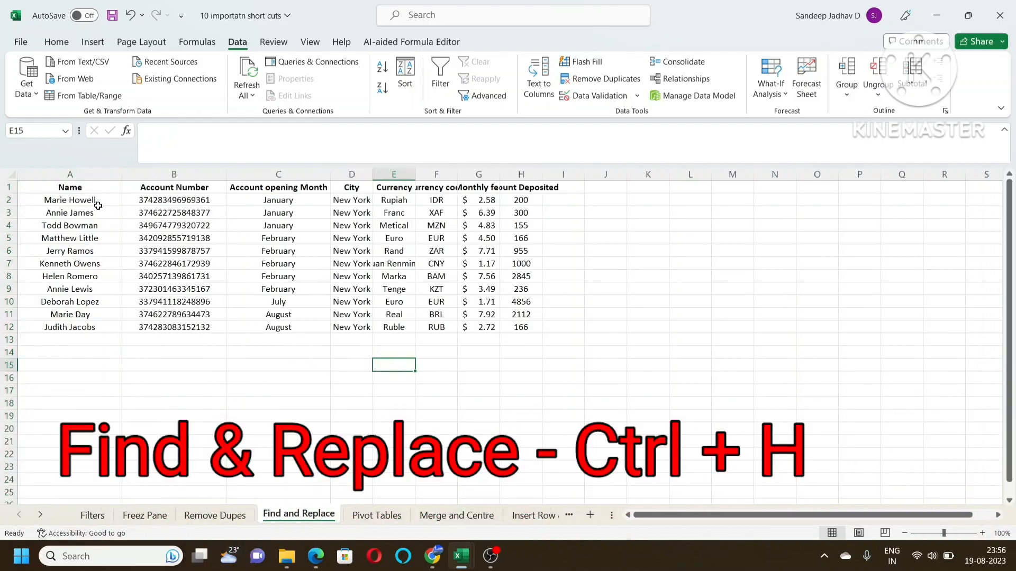
pyautogui.moveTo(70, 191); pyautogui.dragTo(521, 328)
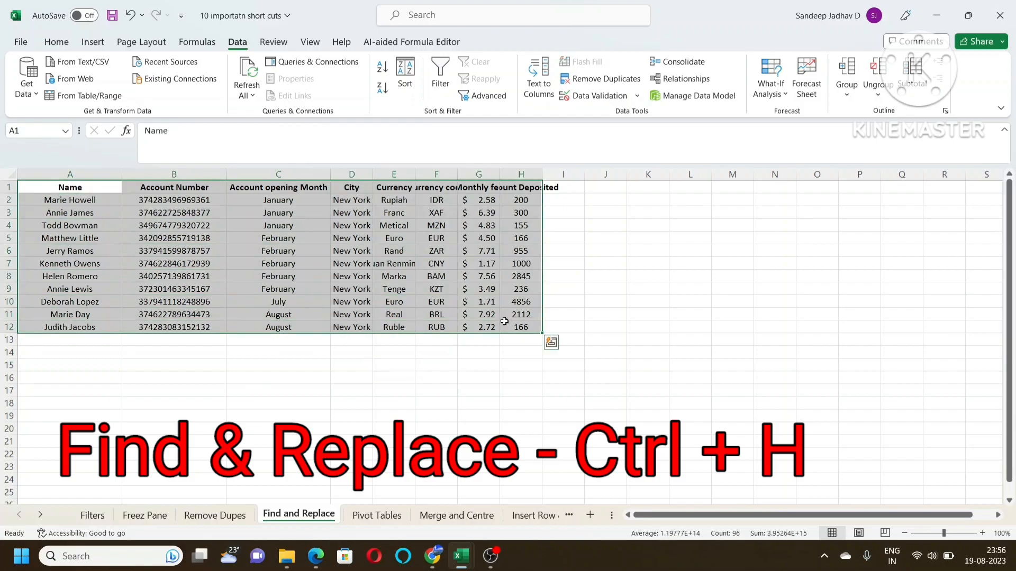
pyautogui.click(295, 241)
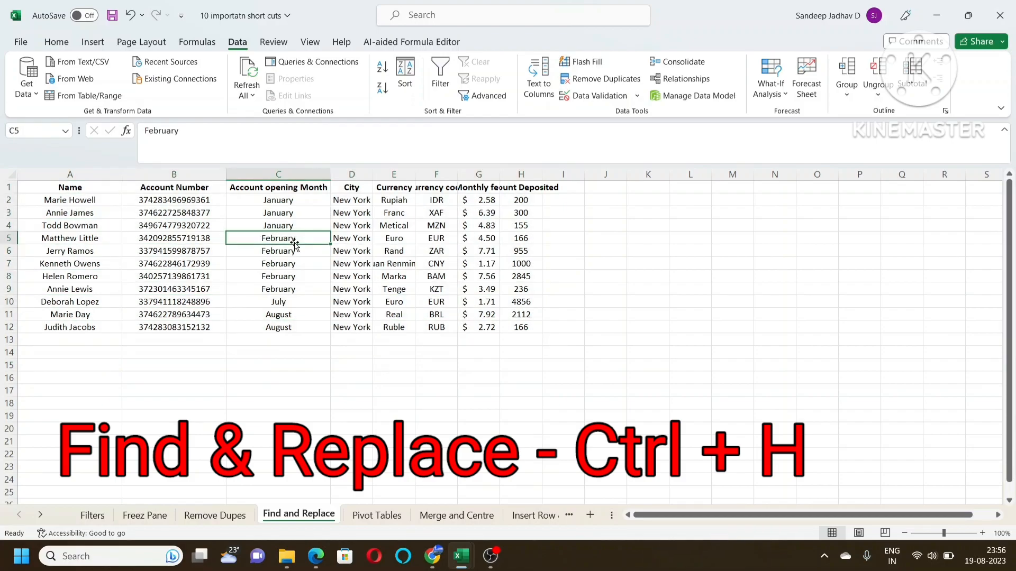
pyautogui.click(287, 265)
pyautogui.click(285, 290)
pyautogui.click(292, 239)
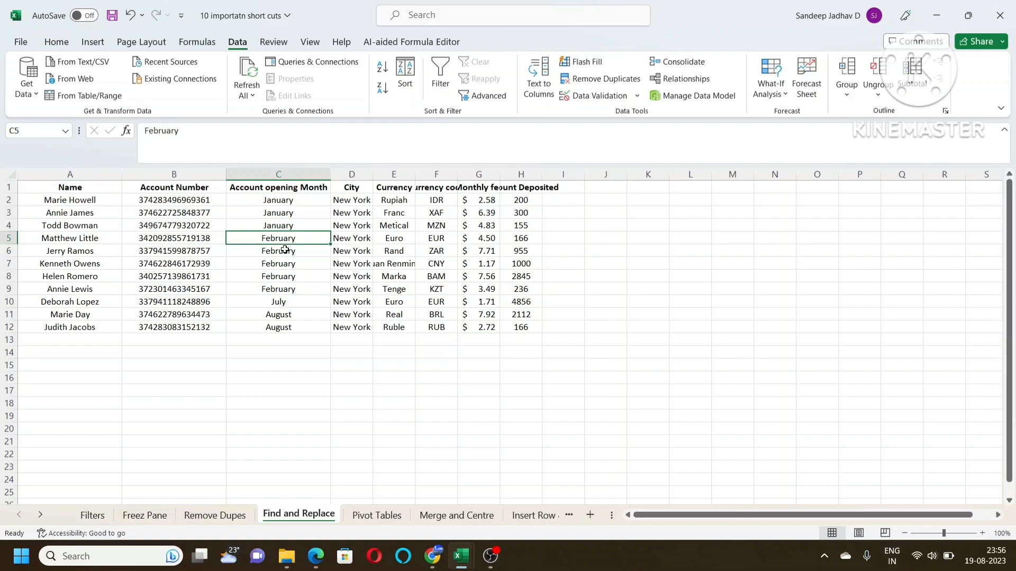
pyautogui.hotkey('ctrl', 'c')
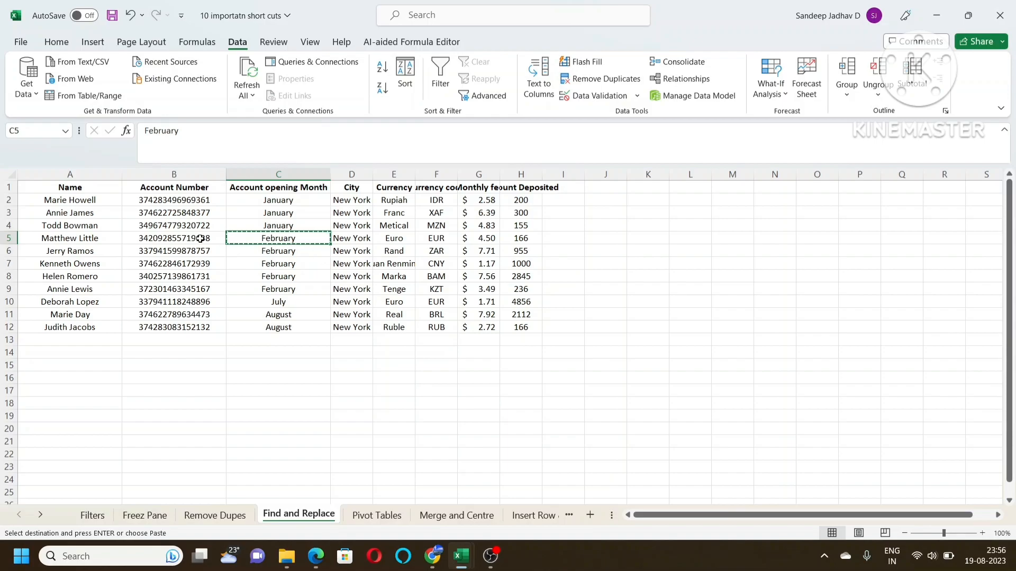
# Replace every February with March across the whole Find and Replace sheet, then select the replaced month cells C5:C9
pyautogui.click(119, 202)
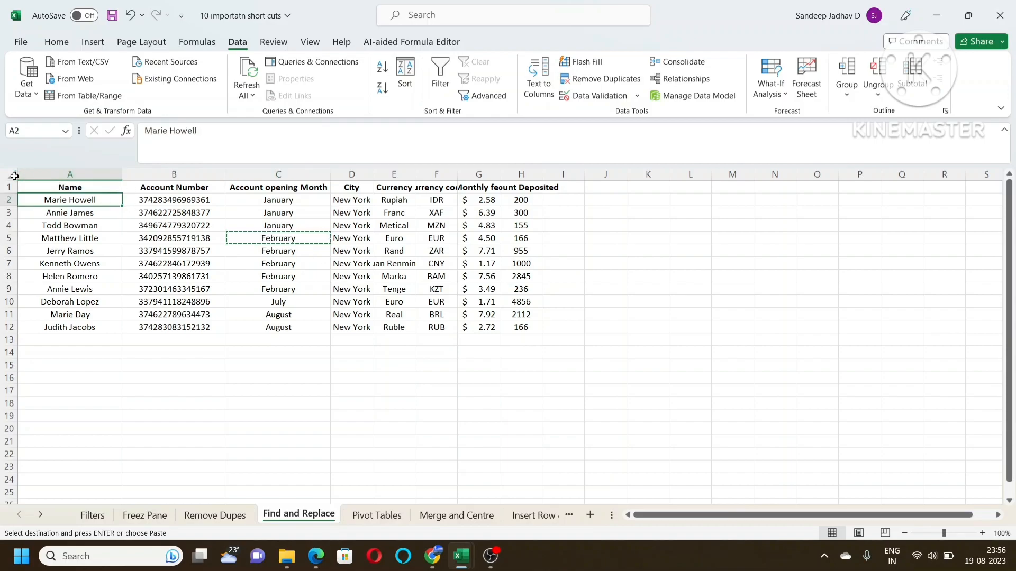
pyautogui.click(12, 174)
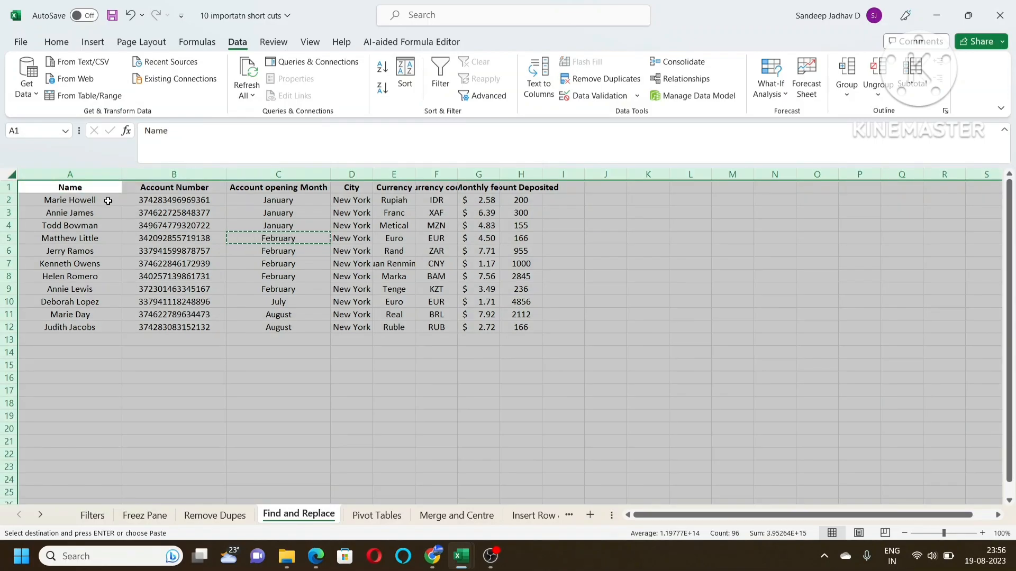
pyautogui.hotkey('ctrl', 'h')
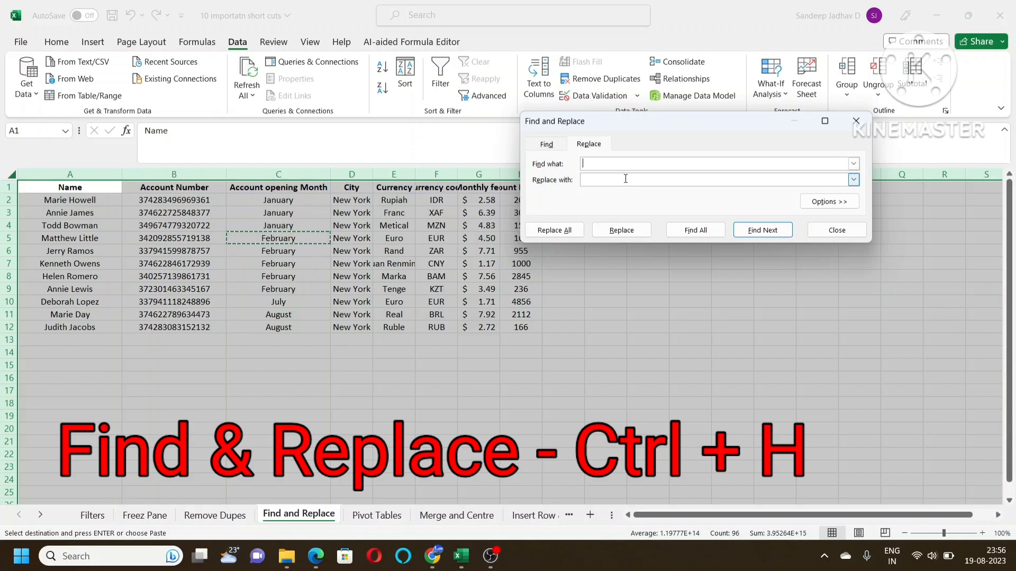
pyautogui.hotkey('ctrl', 'v')
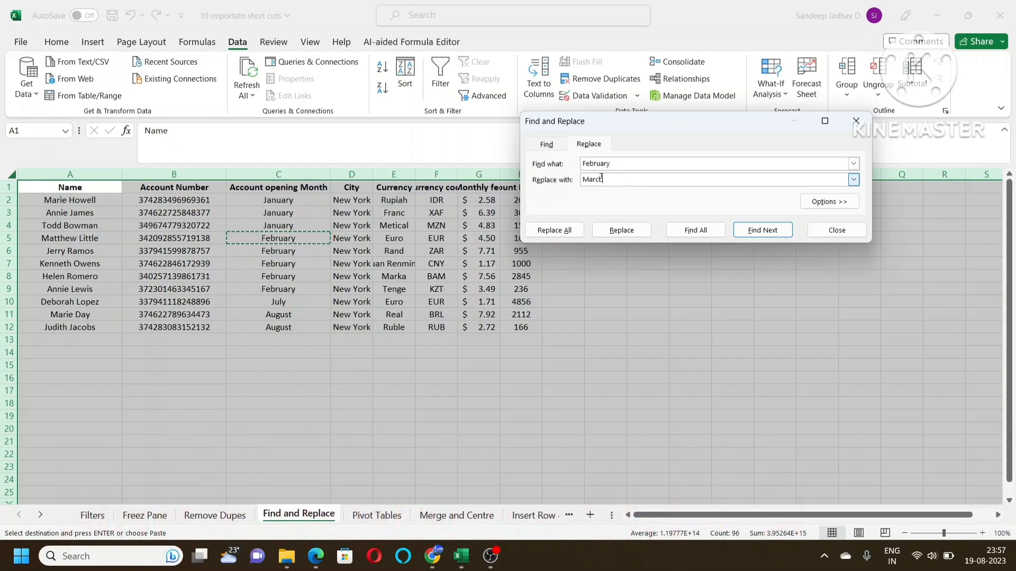
pyautogui.click(558, 233)
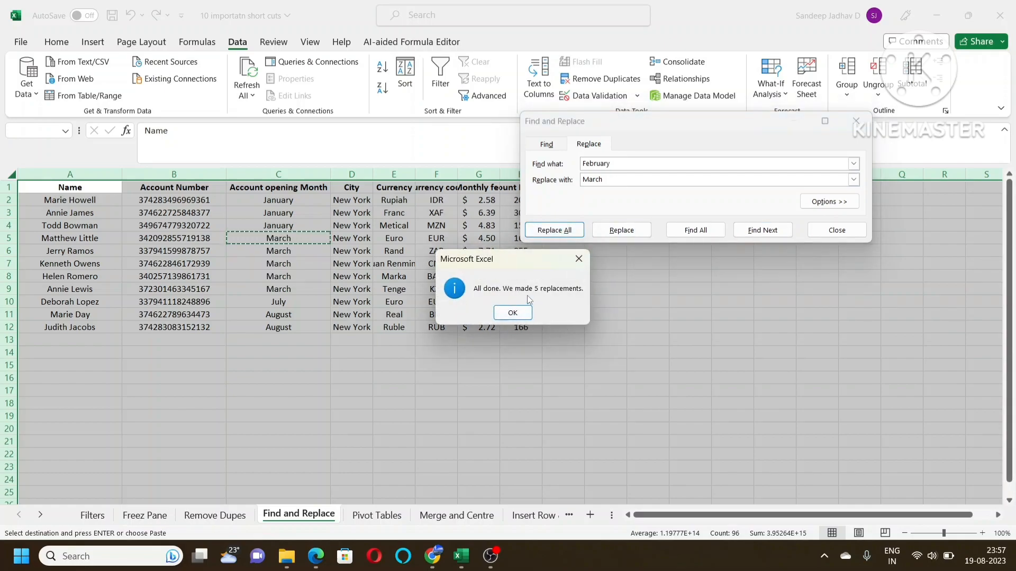
pyautogui.click(513, 313)
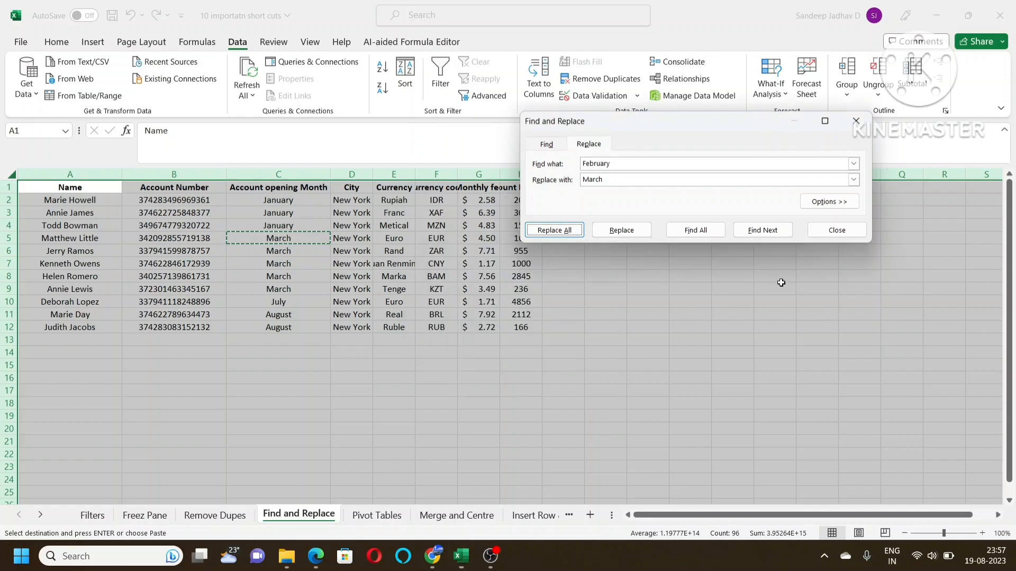
pyautogui.click(837, 230)
pyautogui.moveTo(291, 240); pyautogui.dragTo(288, 288)
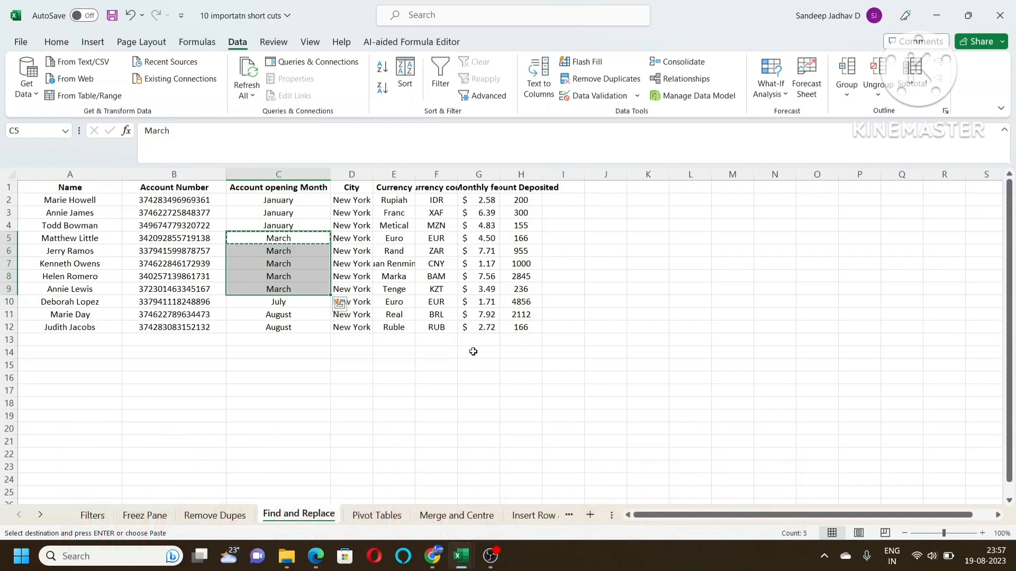
# Create an empty PivotTable on a new worksheet from range A1:H1002 of the Pivot Tables sheet, using the PivotTable and PivotChart Wizard
pyautogui.click(365, 520)
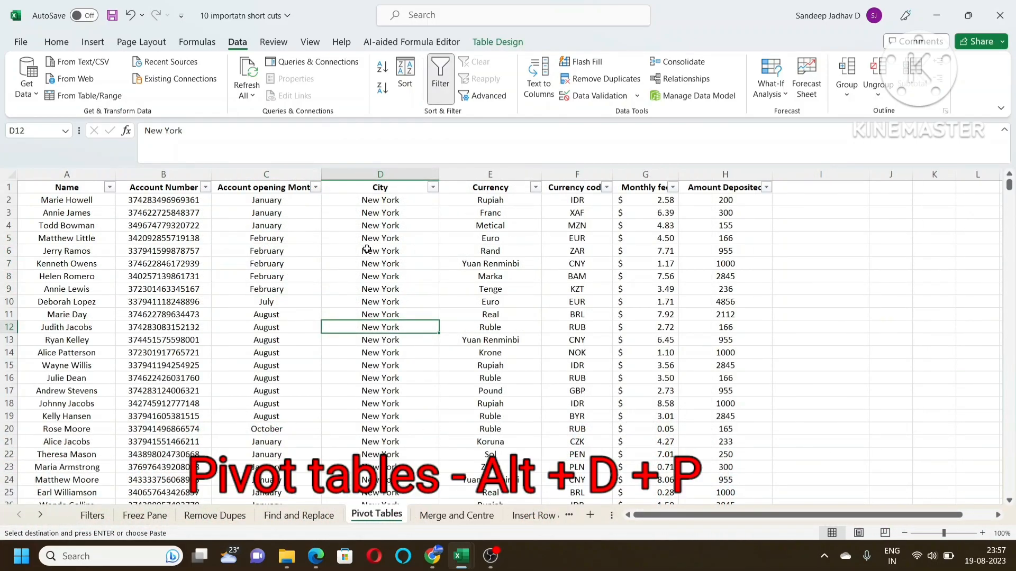
pyautogui.click(400, 264)
pyautogui.click(403, 330)
pyautogui.press('alt')
pyautogui.press('d')
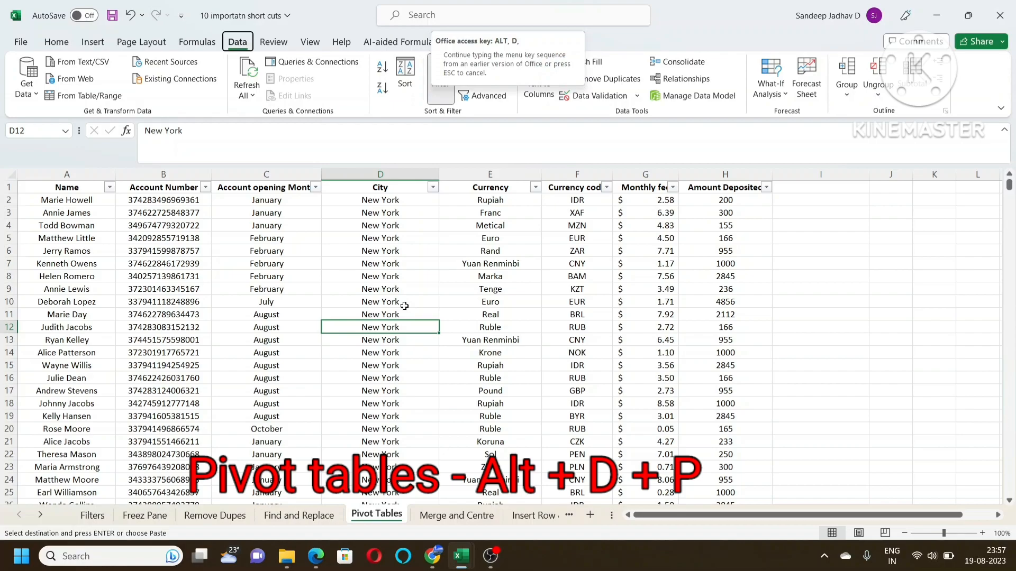
pyautogui.press('p')
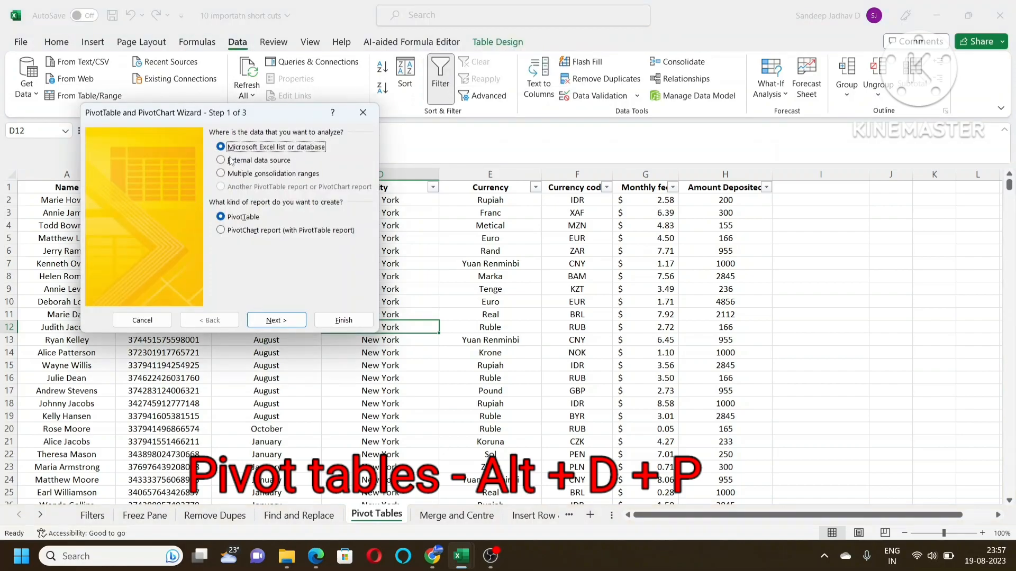
pyautogui.click(276, 320)
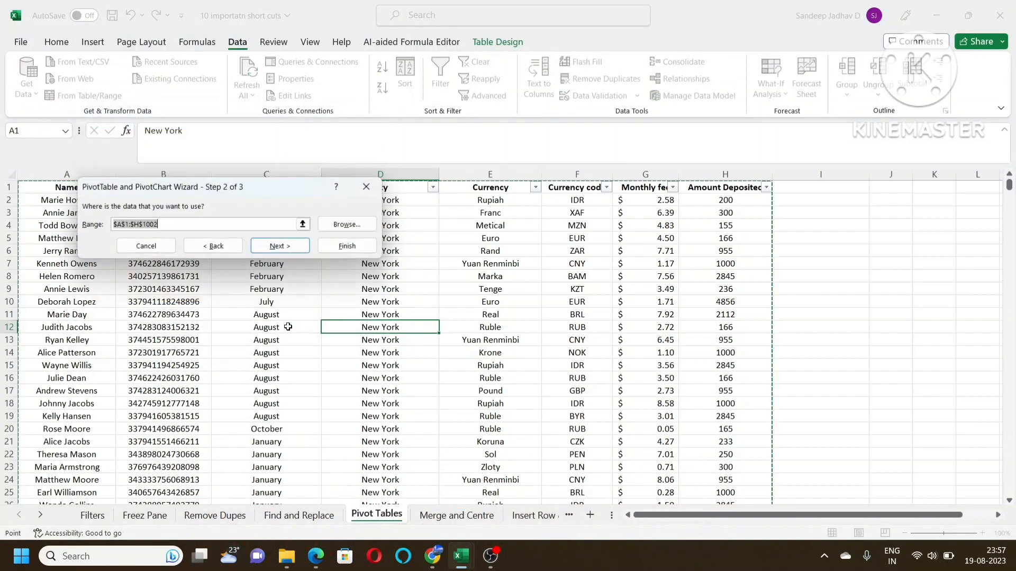
pyautogui.click(274, 246)
pyautogui.click(392, 290)
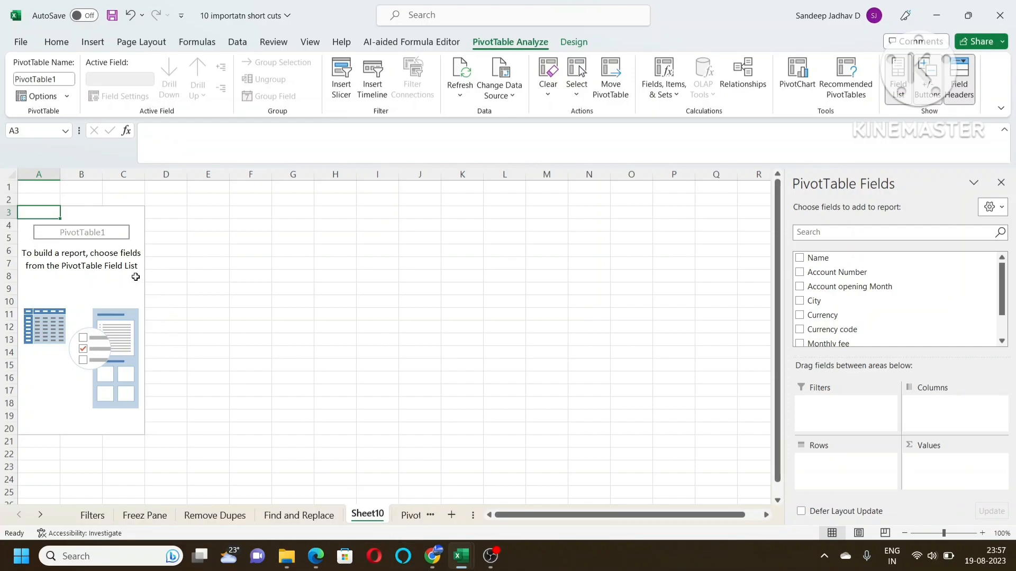
# Open the Merge and Centre sheet and clear the Currency and Currency code headers from cells E1:F1
pyautogui.click(410, 516)
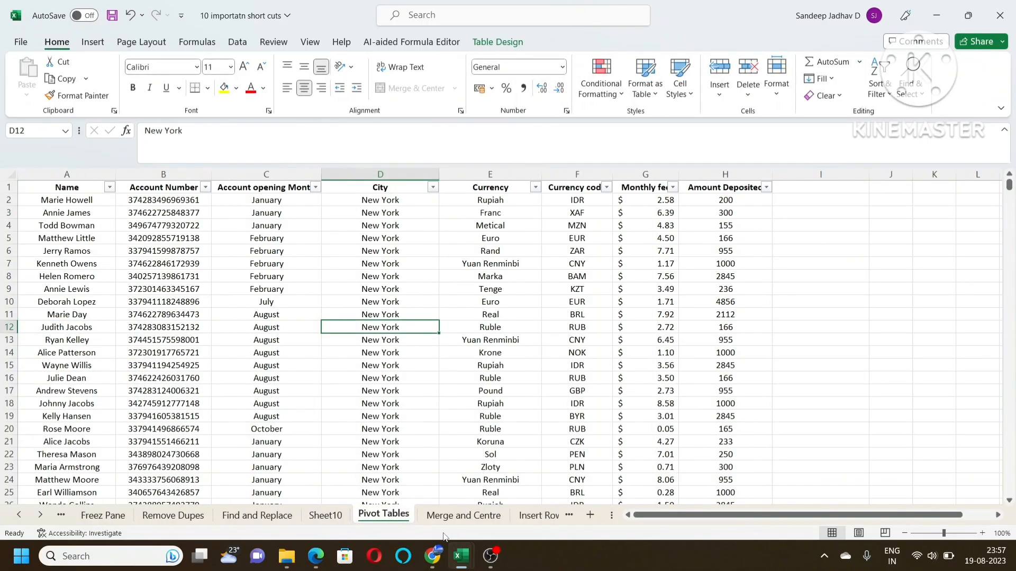
pyautogui.click(449, 521)
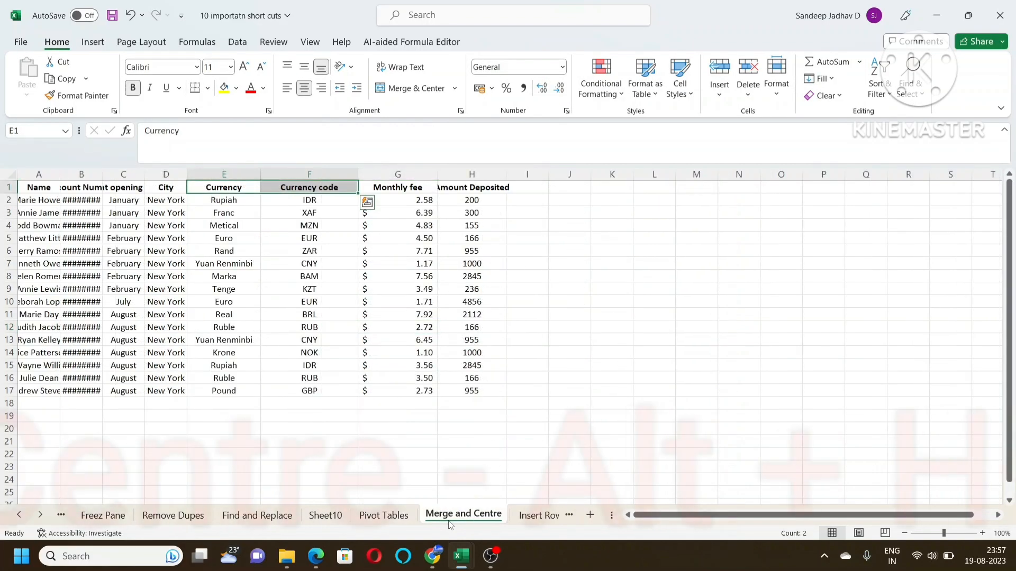
pyautogui.click(224, 250)
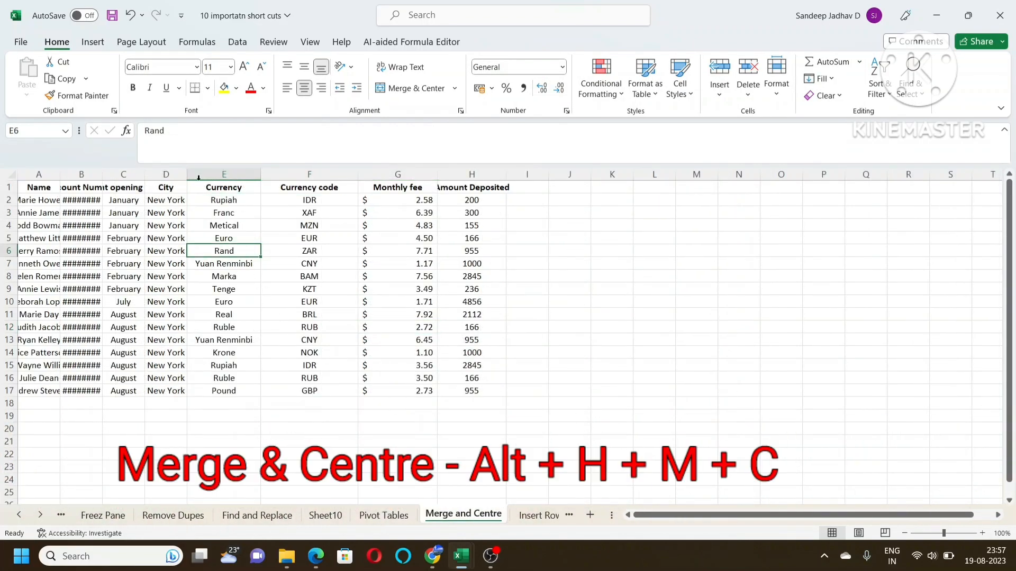
pyautogui.click(213, 187)
pyautogui.moveTo(272, 187); pyautogui.dragTo(282, 186)
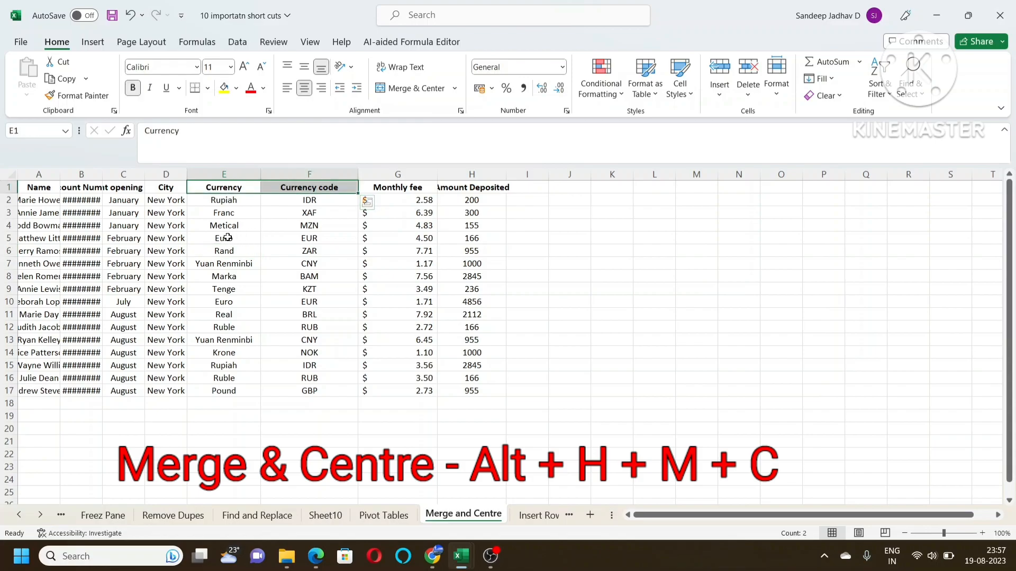
pyautogui.click(225, 202)
pyautogui.moveTo(225, 203); pyautogui.dragTo(270, 202)
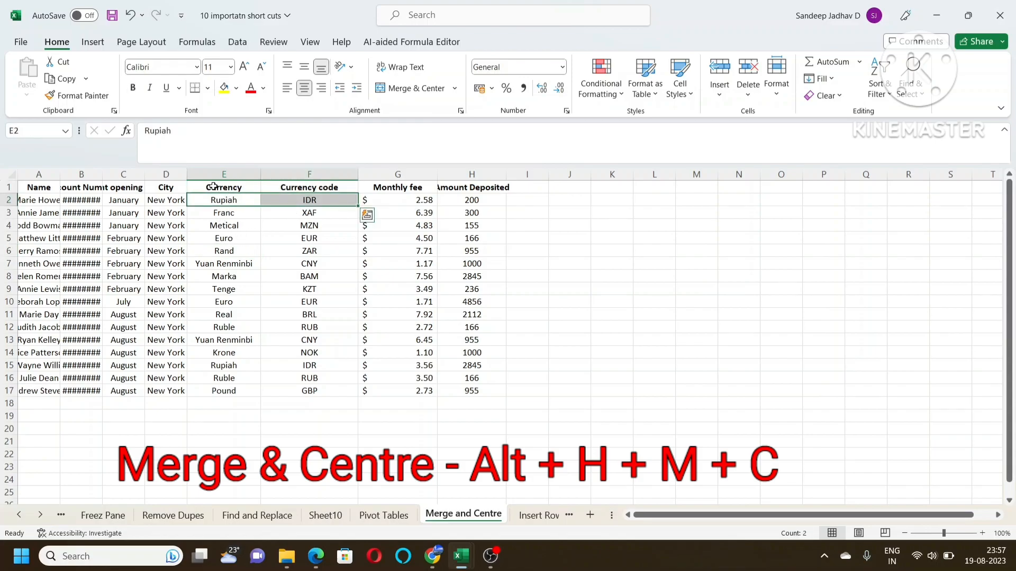
pyautogui.moveTo(213, 188); pyautogui.dragTo(307, 188)
pyautogui.click(226, 225)
pyautogui.moveTo(218, 188); pyautogui.dragTo(297, 187)
pyautogui.click(290, 227)
pyautogui.press('Delete')
pyautogui.click(284, 263)
# Merge and center the empty header cells E1:F1
pyautogui.moveTo(225, 185); pyautogui.dragTo(289, 182)
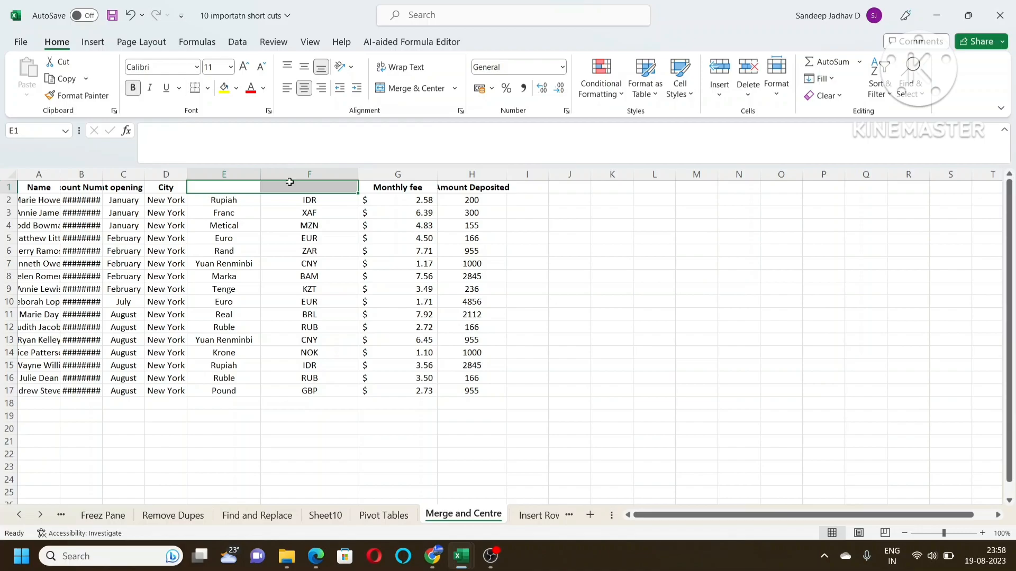
pyautogui.moveTo(225, 189); pyautogui.dragTo(291, 185)
pyautogui.hotkey('alt', 'h')
pyautogui.press('m')
pyautogui.press('c')
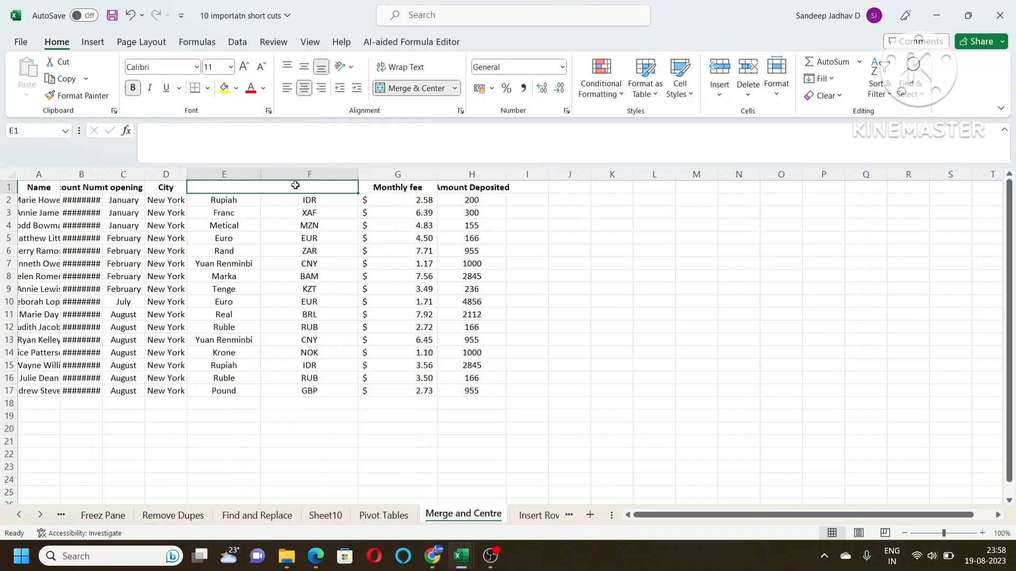
# Enter Currency Details as the heading in the merged cell E1
pyautogui.write('Currency')
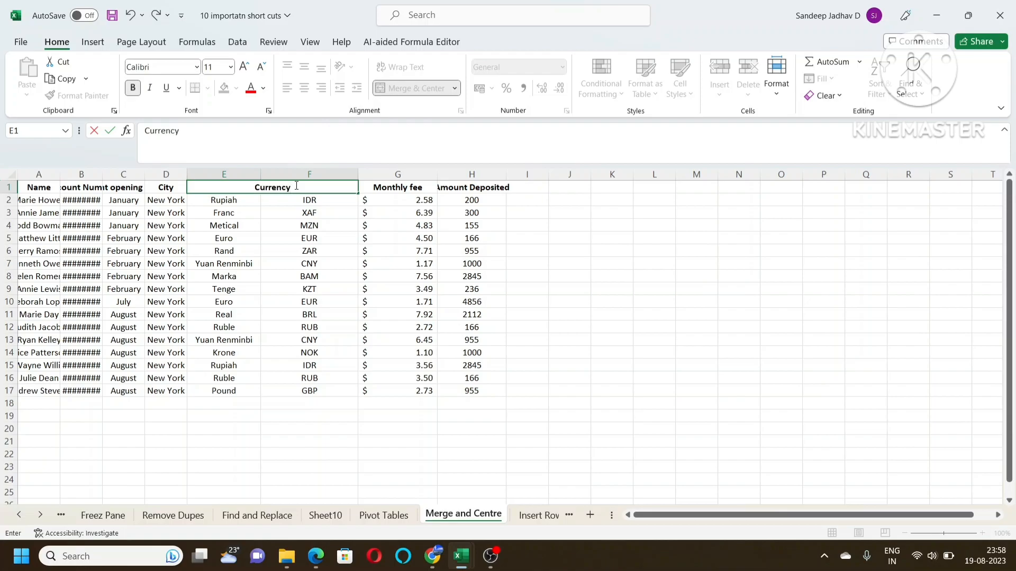
pyautogui.write(' Details')
pyautogui.hotkey('ctrl', 'Return')
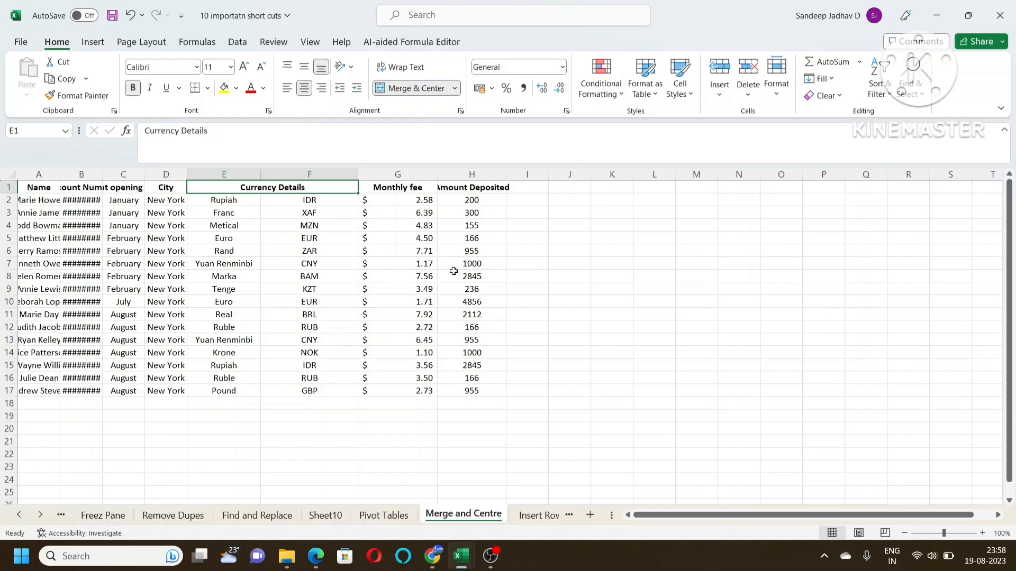
# Insert a blank row above row 4 on the Insert Row & Column sheet
pyautogui.click(537, 516)
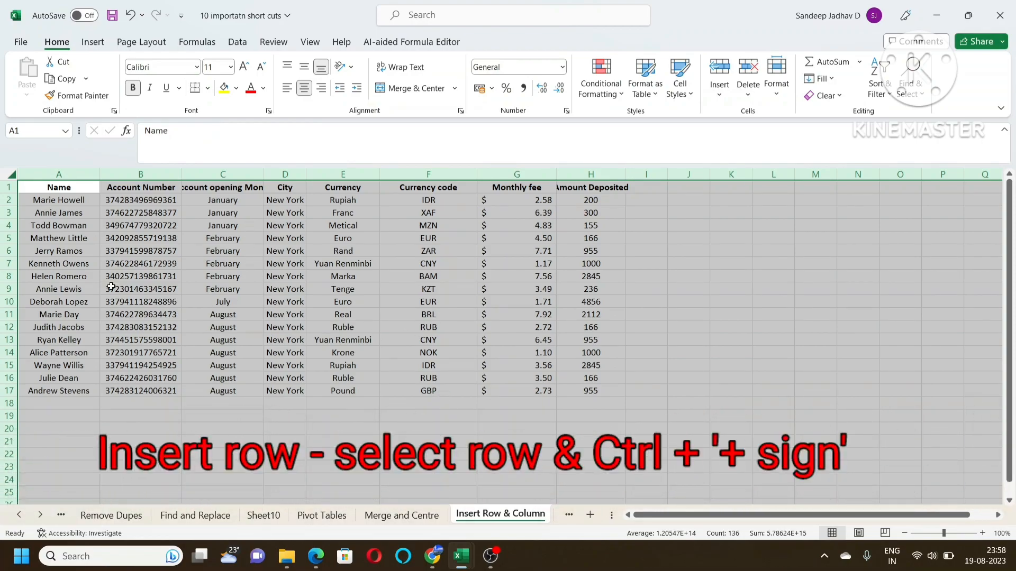
pyautogui.click(8, 225)
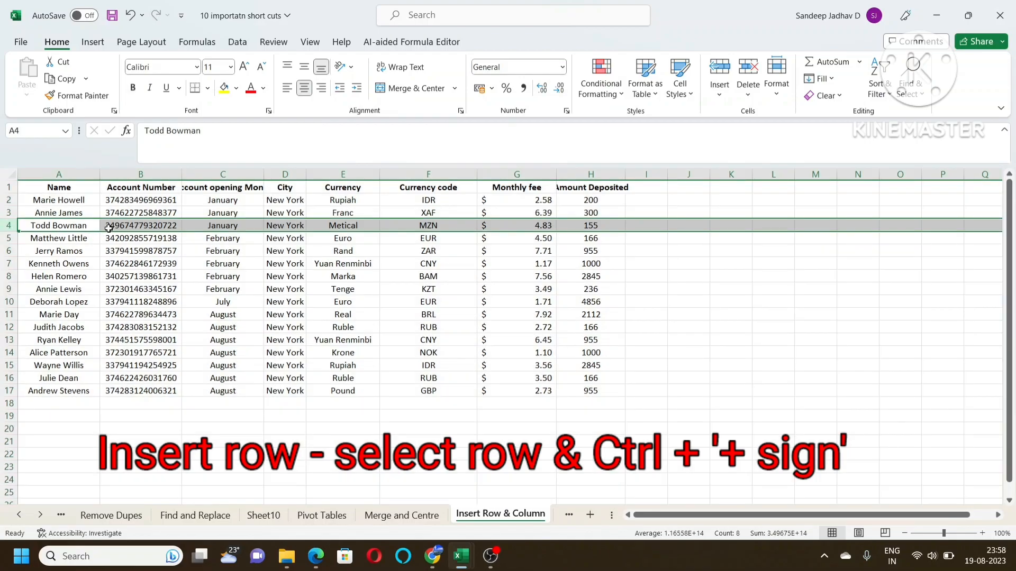
pyautogui.click(230, 263)
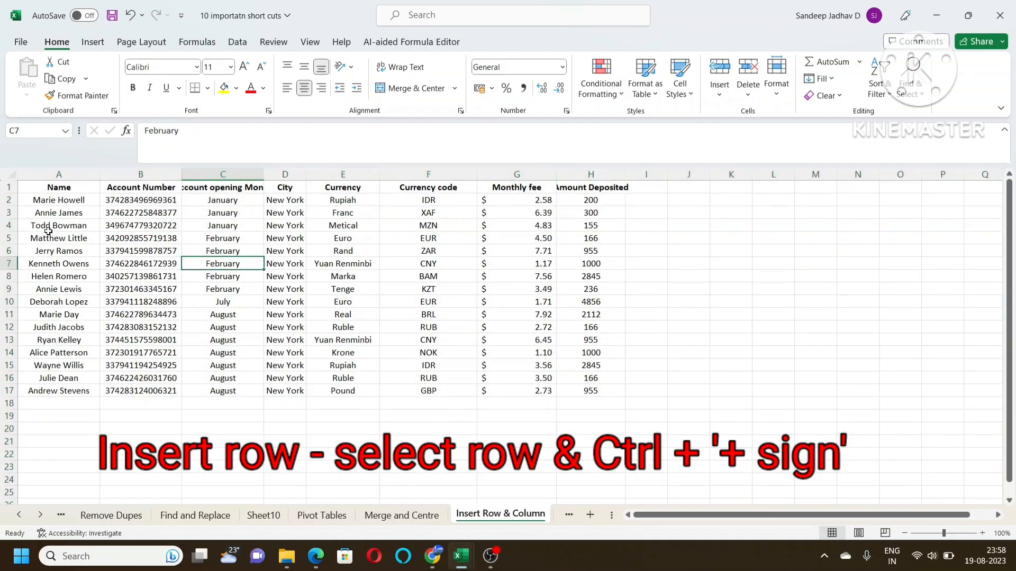
pyautogui.click(8, 226)
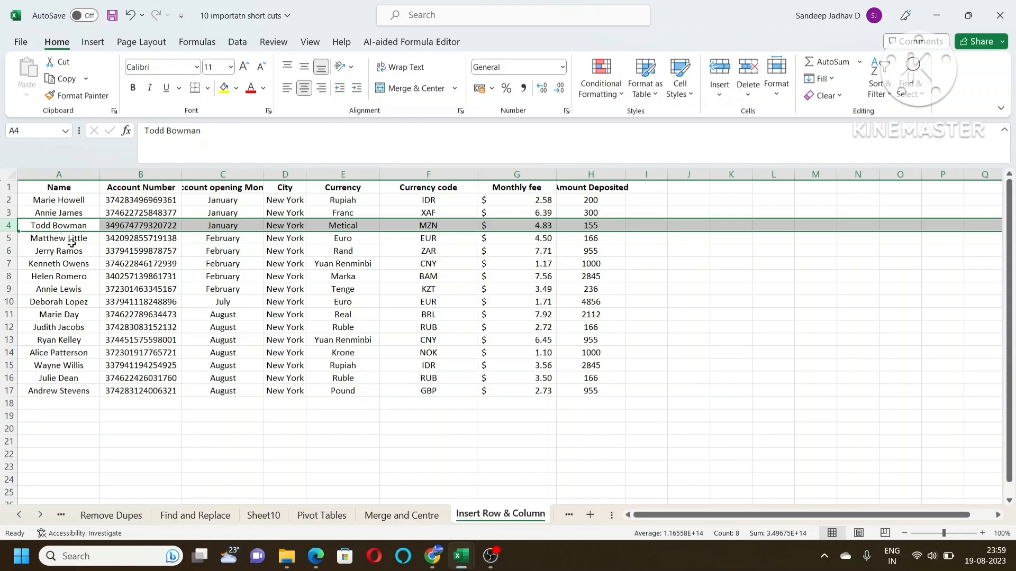
pyautogui.hotkey('ctrl', 'shift', '+')
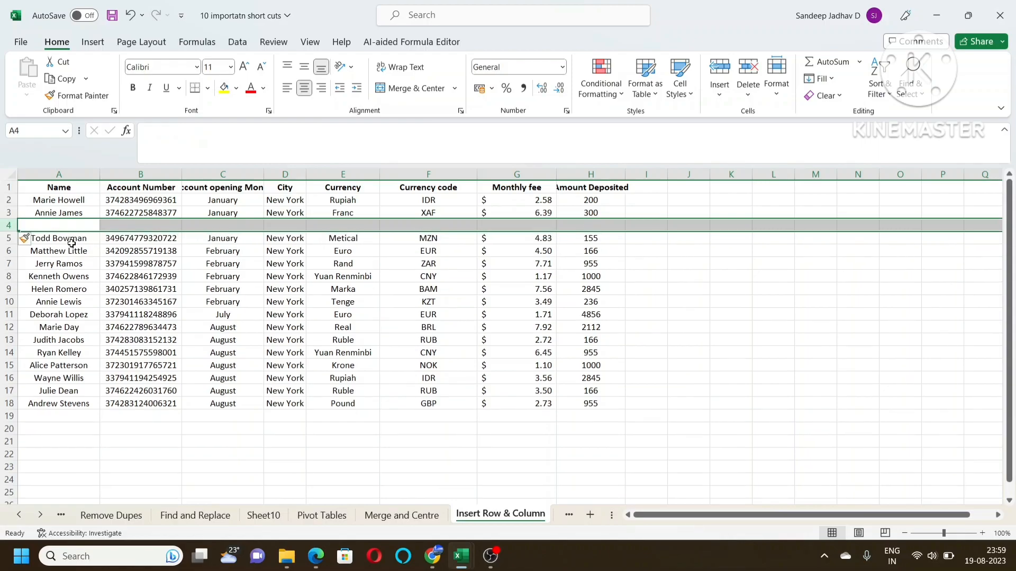
pyautogui.click(102, 226)
pyautogui.click(9, 225)
# Insert a blank column before the City column on the Insert Row & Column sheet
pyautogui.click(287, 261)
pyautogui.click(286, 173)
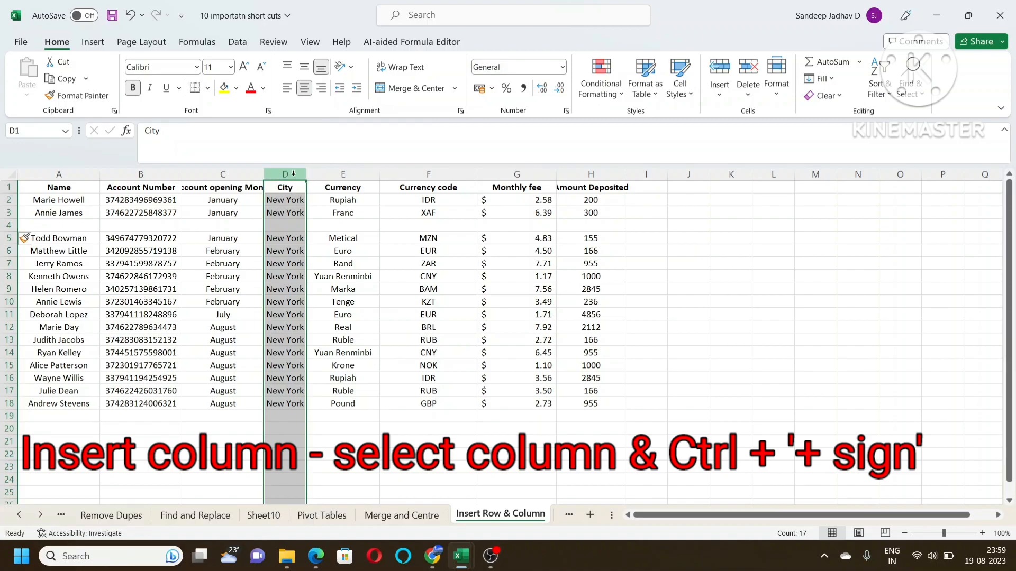
pyautogui.hotkey('ctrl', '+')
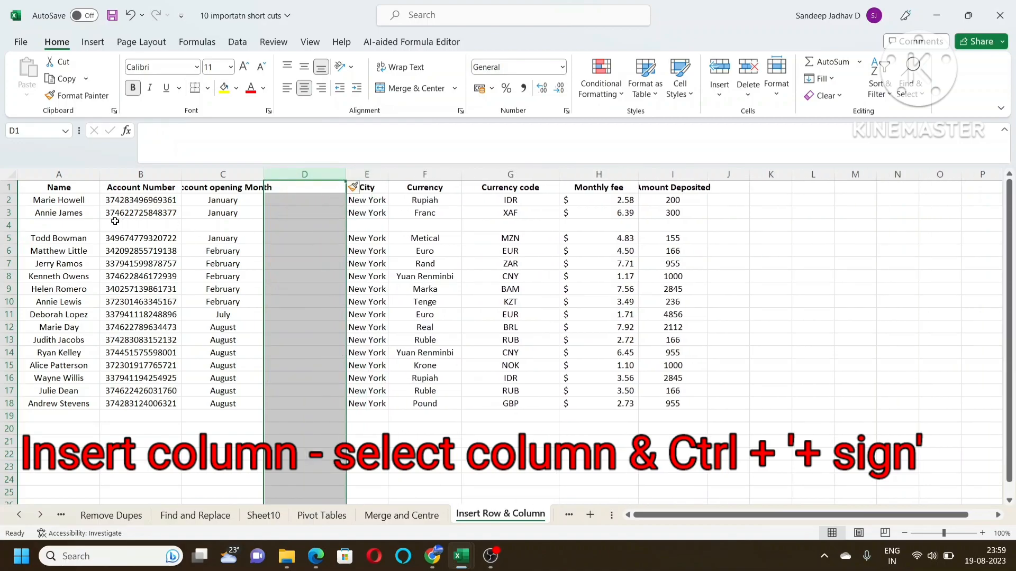
pyautogui.click(9, 225)
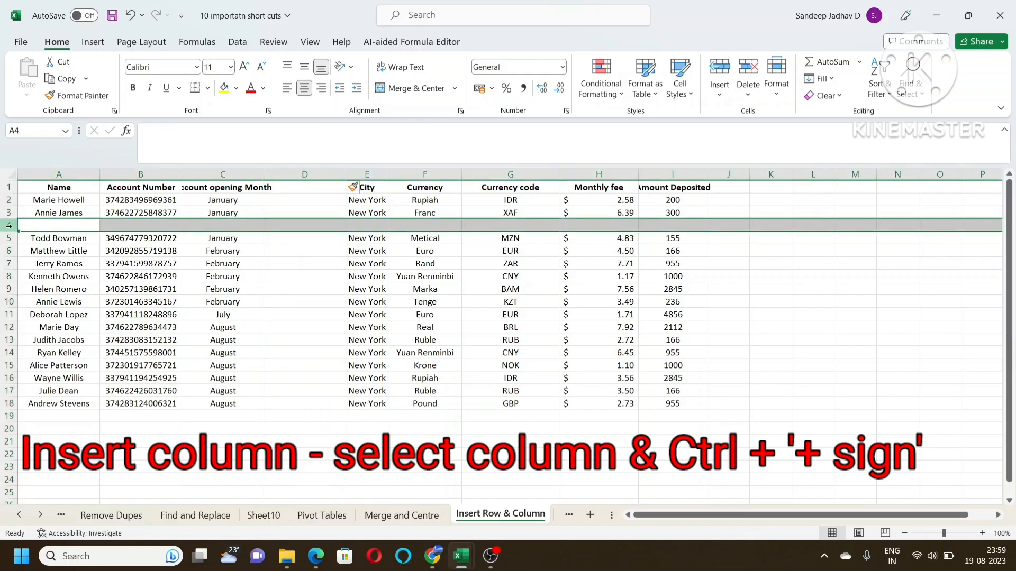
pyautogui.click(305, 175)
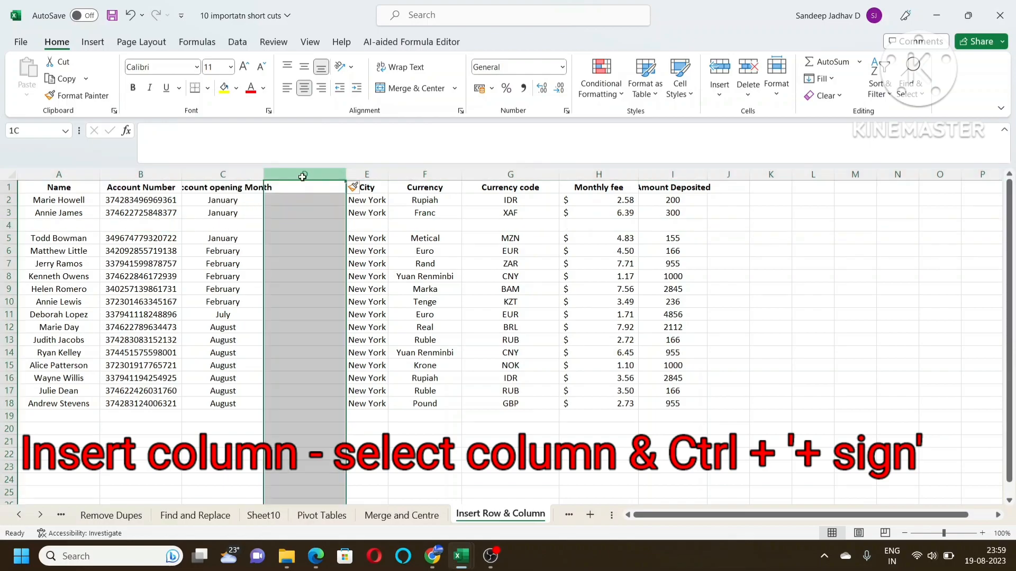
pyautogui.click(9, 225)
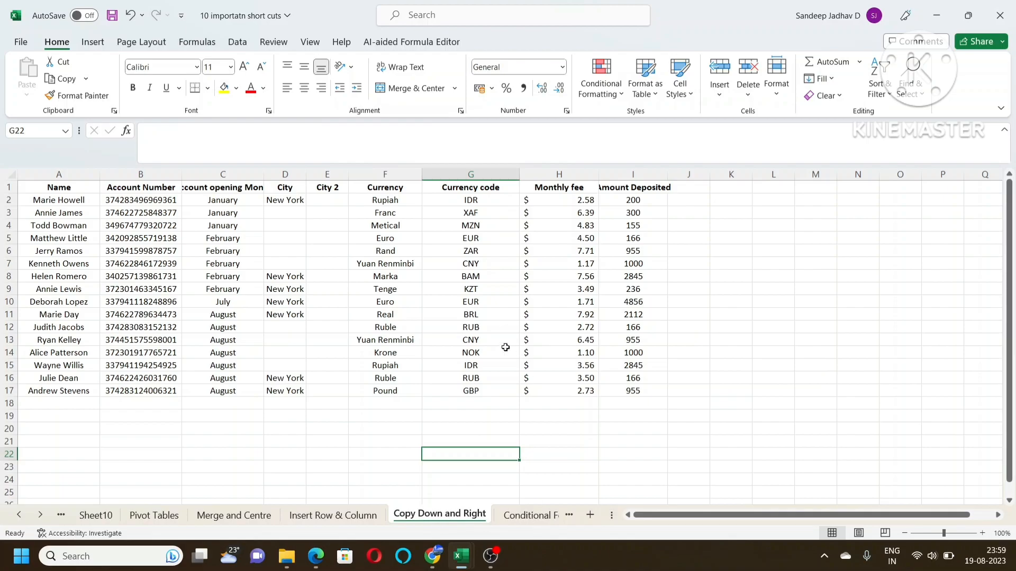
# Copy New York from D2 down through D7 in the City column of the Copy Down and Right sheet
pyautogui.click(280, 199)
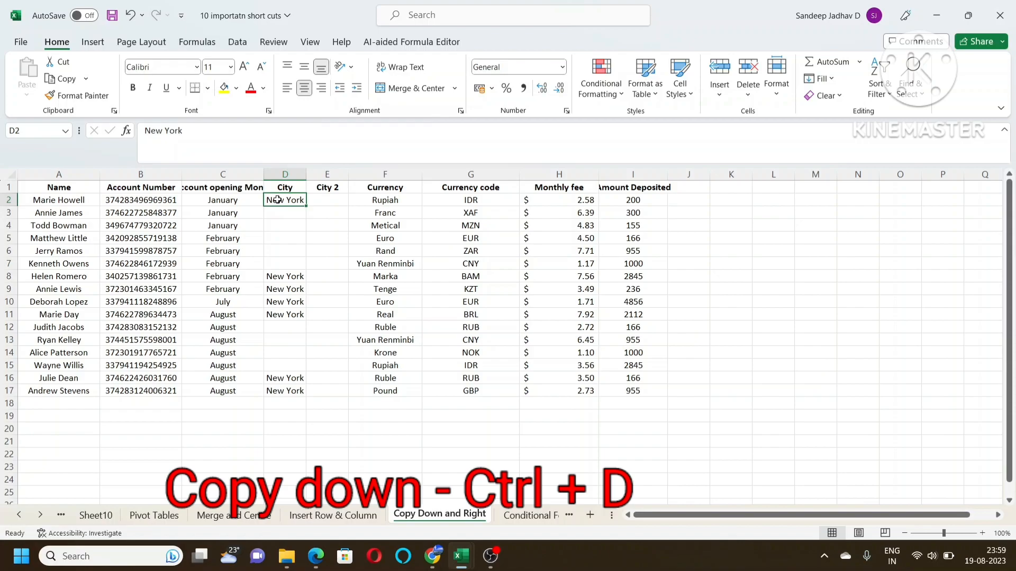
pyautogui.moveTo(277, 201); pyautogui.dragTo(279, 264)
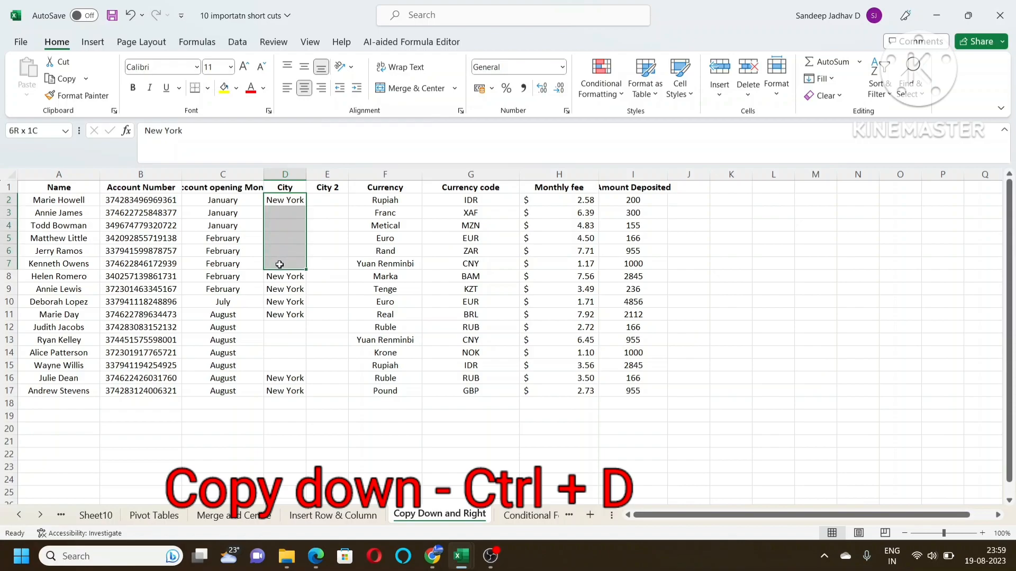
pyautogui.click(278, 201)
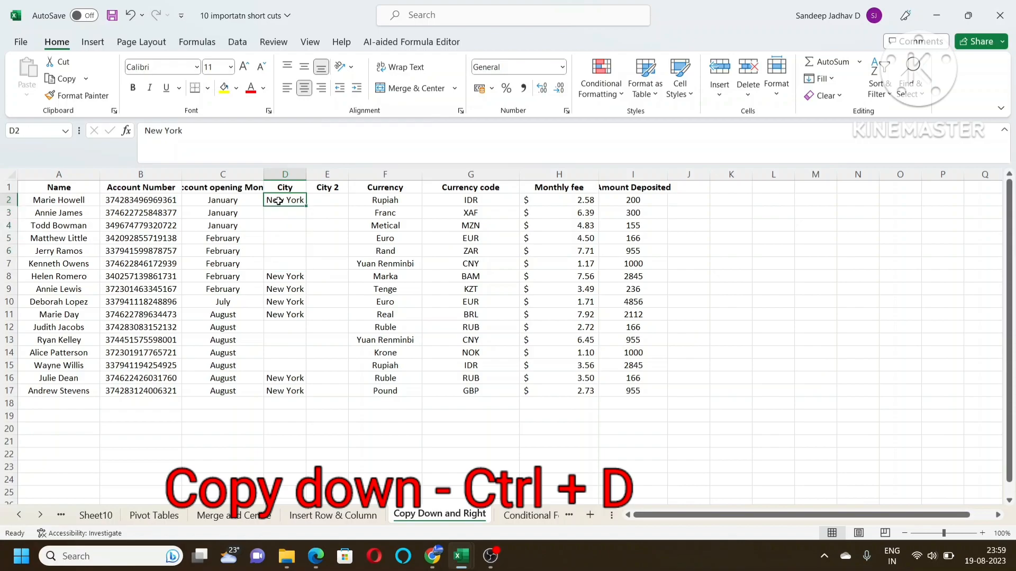
pyautogui.moveTo(277, 202); pyautogui.dragTo(277, 260)
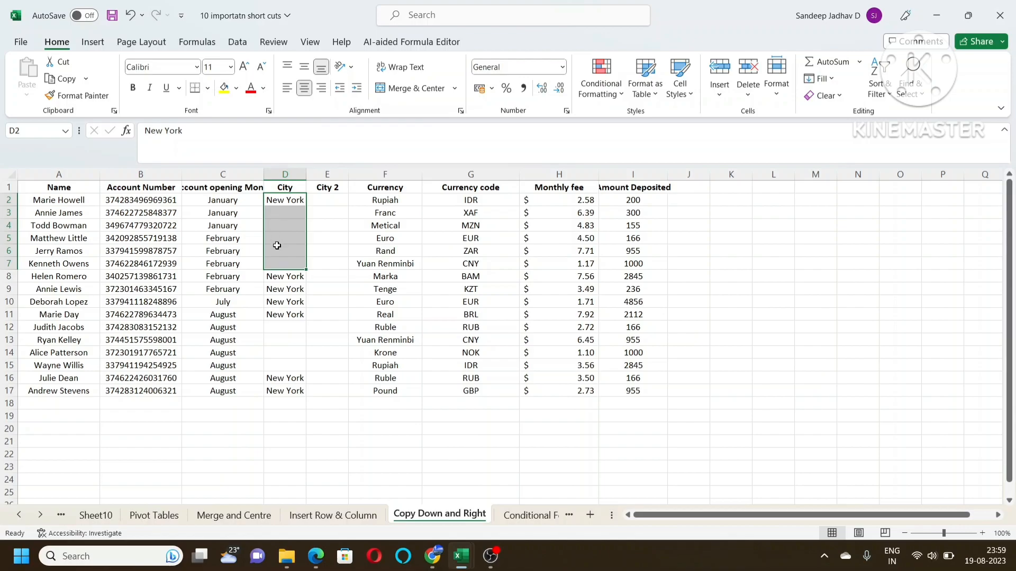
pyautogui.hotkey('ctrl', 'd')
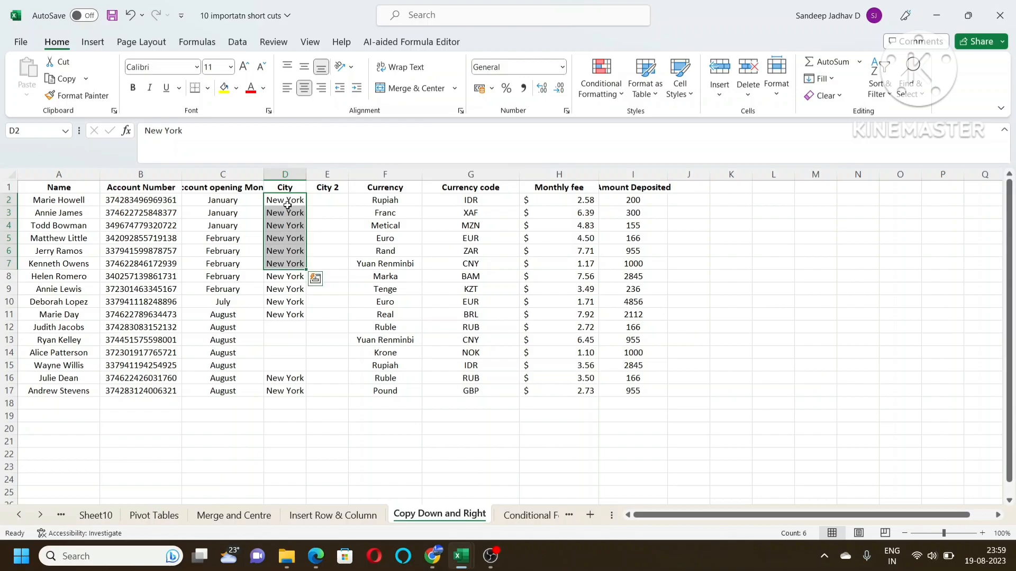
# Copy New York from D11 down through D15 to fill the remaining blank City cells
pyautogui.moveTo(280, 315); pyautogui.dragTo(279, 365)
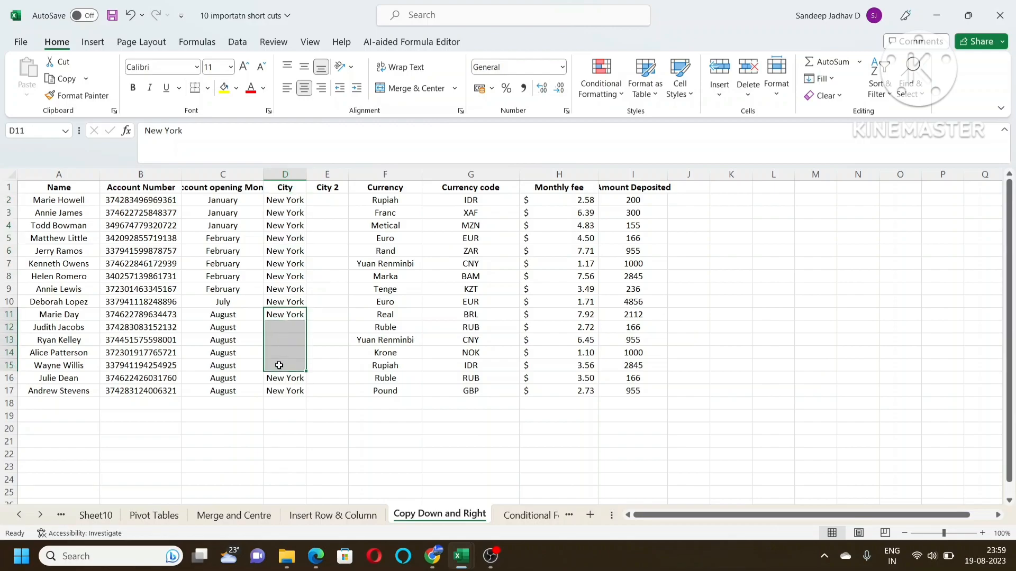
pyautogui.hotkey('ctrl', 'd')
pyautogui.hotkey('ctrl', 'q')
# Copy the City values in D2:D17 right into the City 2 column
pyautogui.click(291, 202)
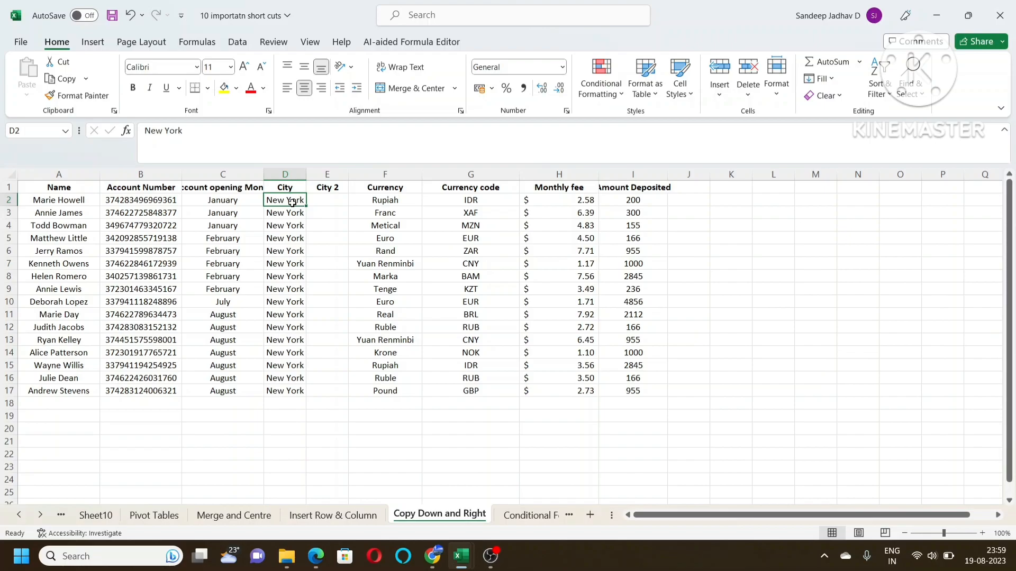
pyautogui.click(320, 200)
pyautogui.moveTo(294, 200); pyautogui.dragTo(294, 365)
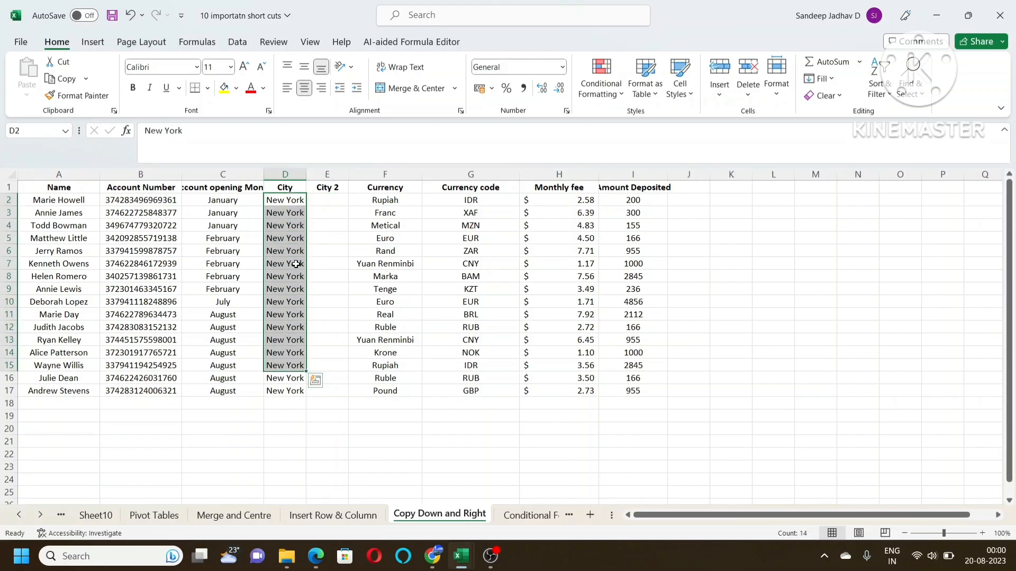
pyautogui.click(287, 201)
pyautogui.click(324, 200)
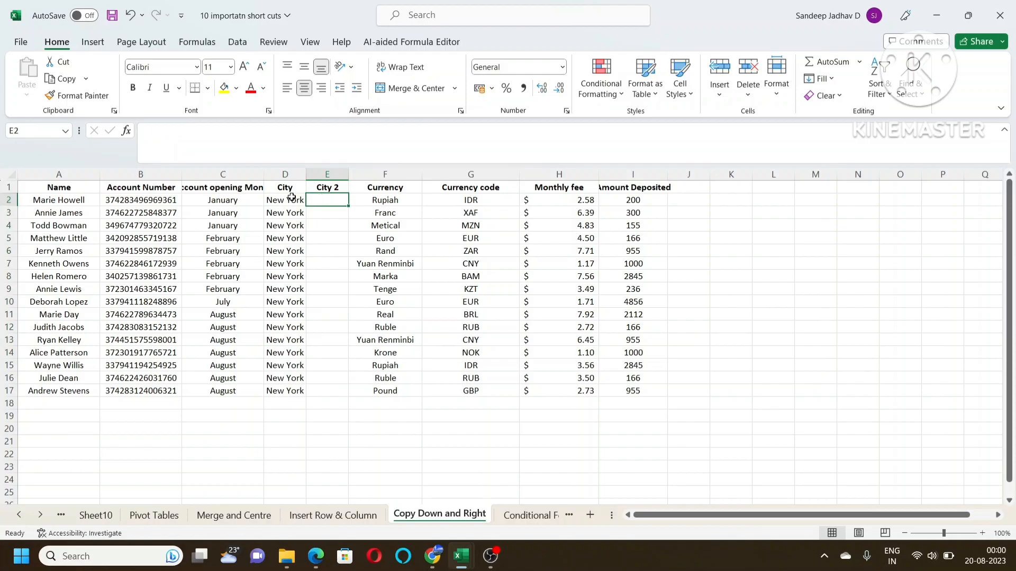
pyautogui.moveTo(286, 200); pyautogui.dragTo(321, 387)
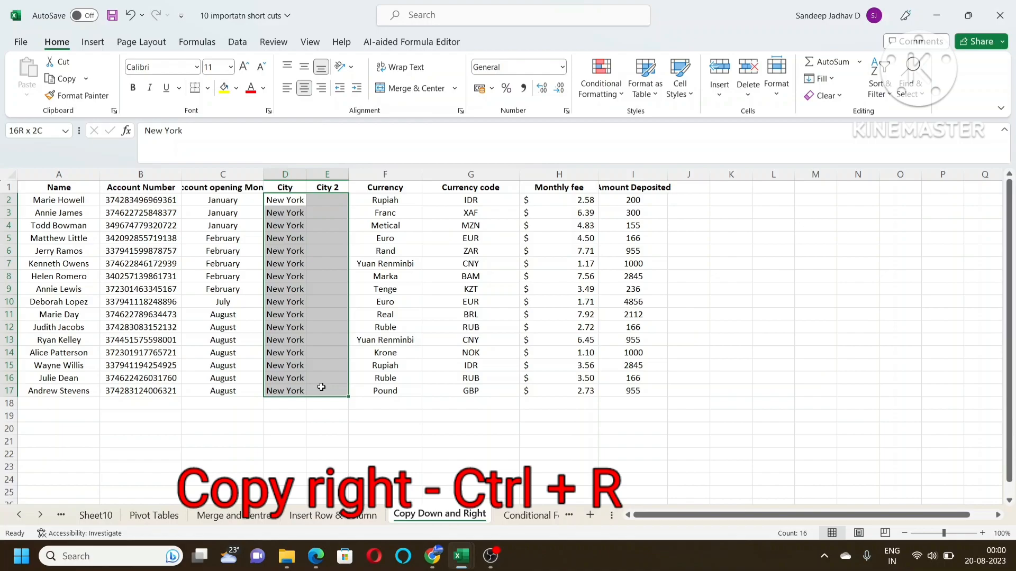
pyautogui.moveTo(321, 387); pyautogui.dragTo(321, 387)
pyautogui.hotkey('ctrl', 'r')
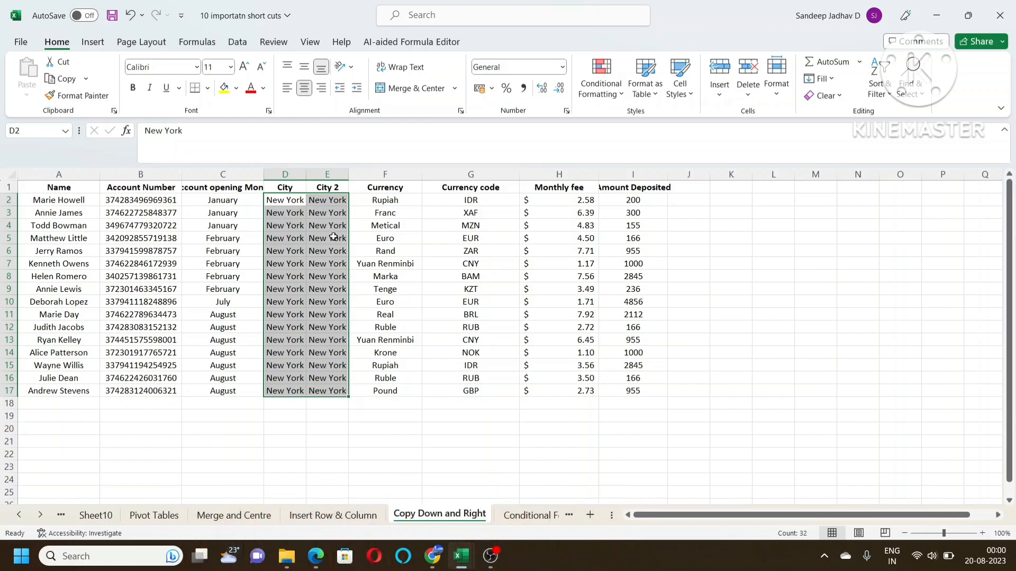
# Open the Conditional Formatting sheet and examine its account opening month, currency and monthly fee data
pyautogui.click(527, 516)
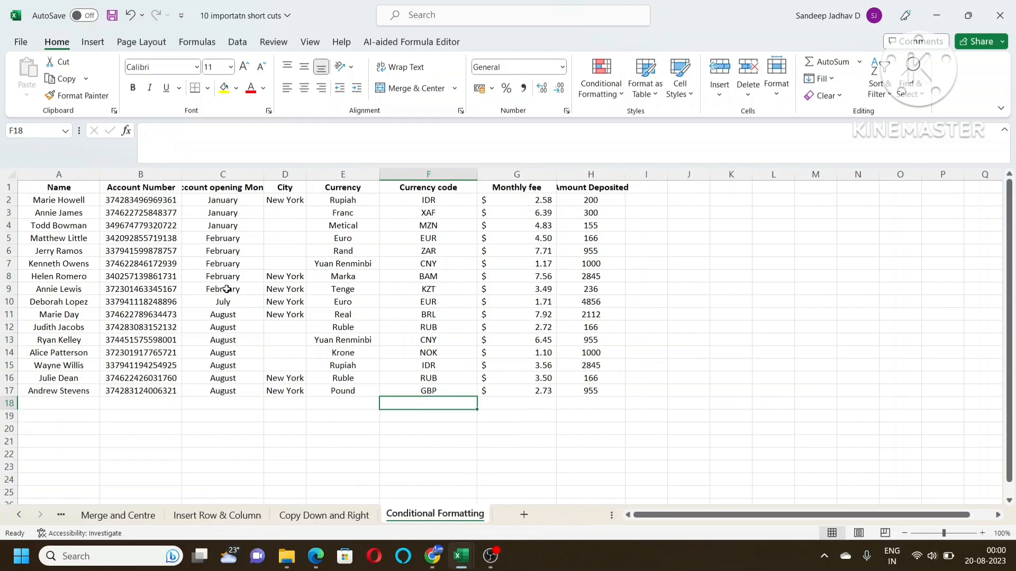
pyautogui.click(337, 212)
pyautogui.click(231, 204)
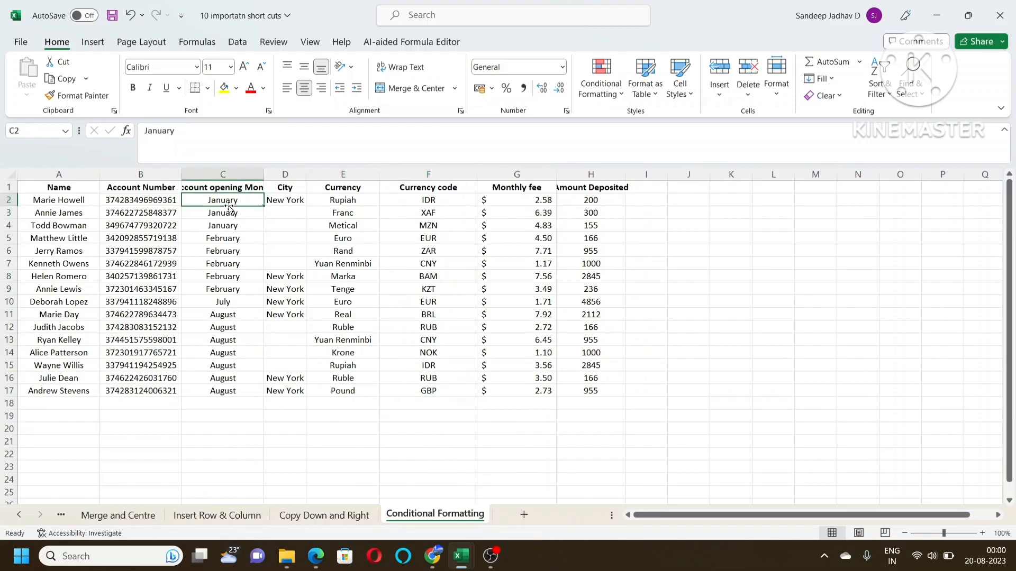
pyautogui.click(364, 242)
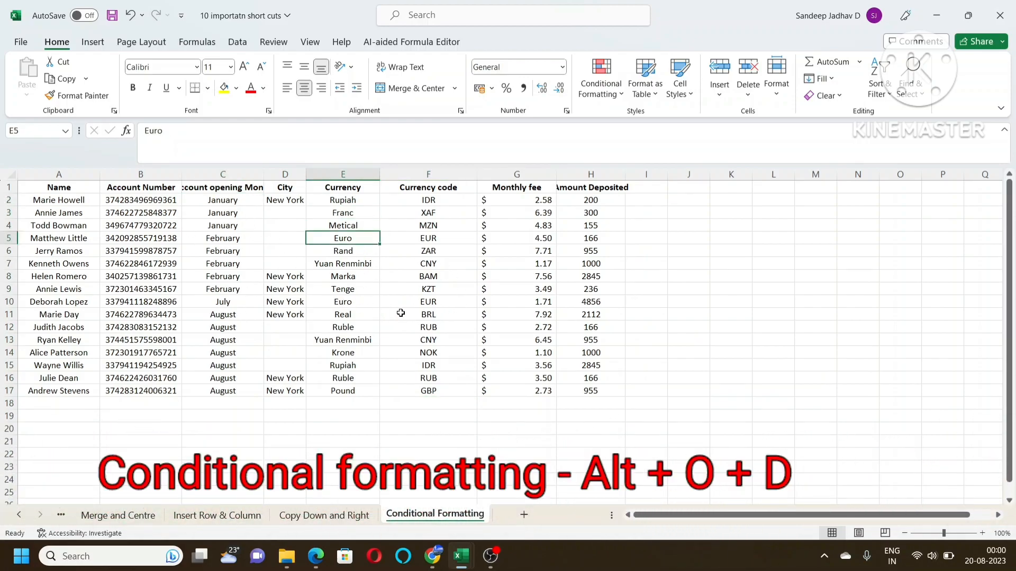
pyautogui.click(361, 258)
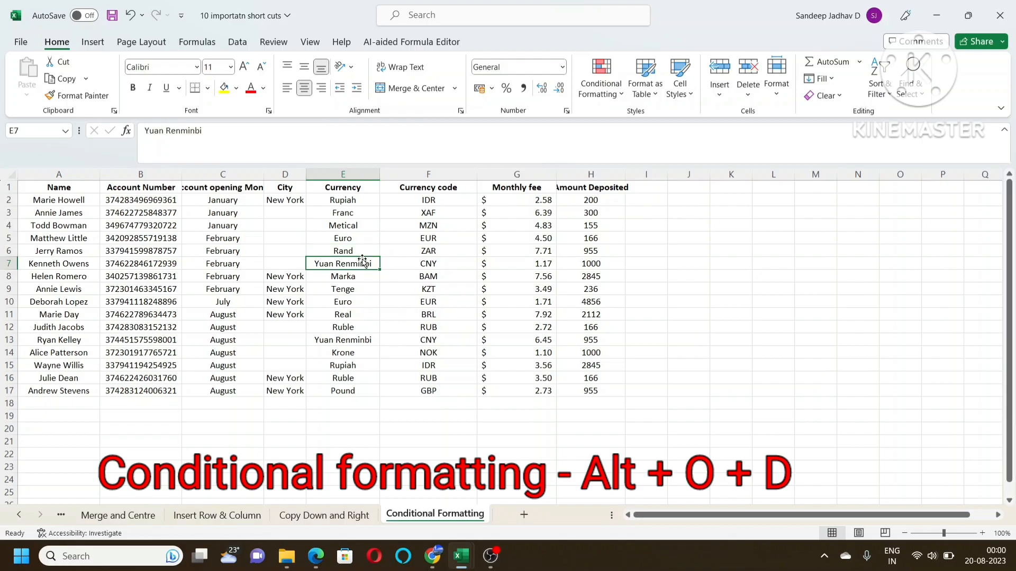
pyautogui.click(357, 212)
pyautogui.click(349, 251)
pyautogui.click(348, 298)
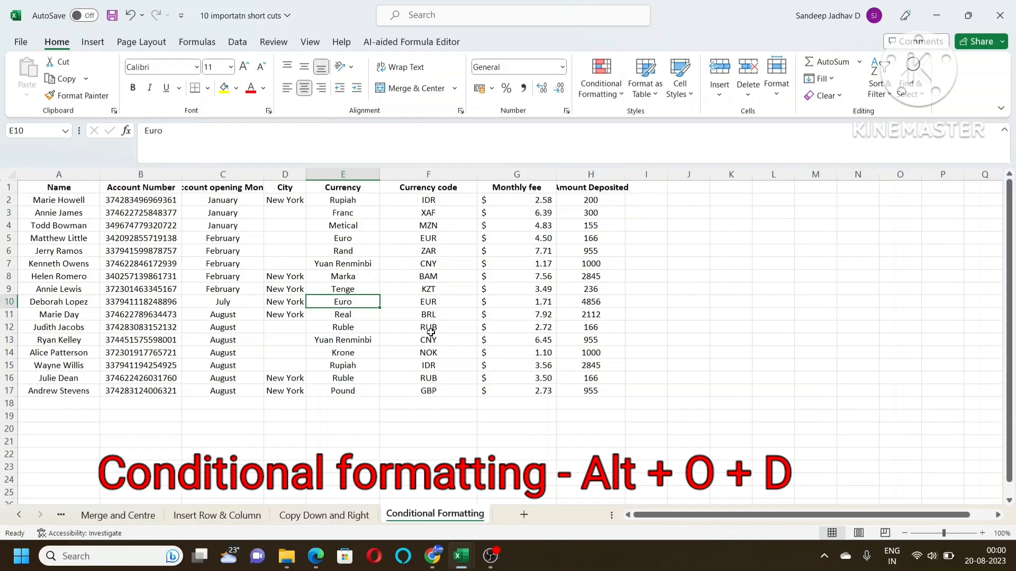
pyautogui.click(530, 202)
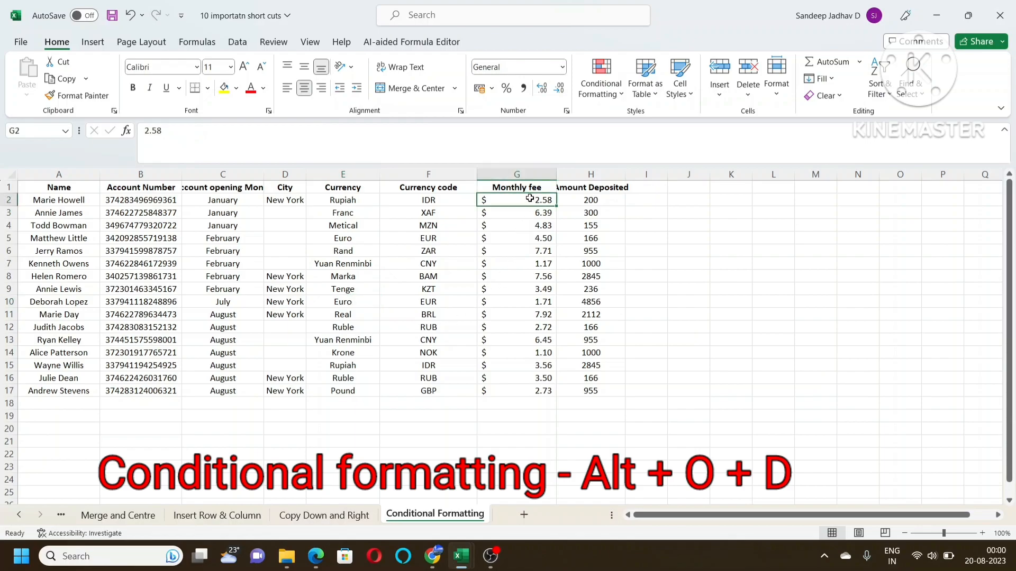
# Open the Conditional Formatting Rules Manager for the entire Amount Deposited column
pyautogui.click(601, 172)
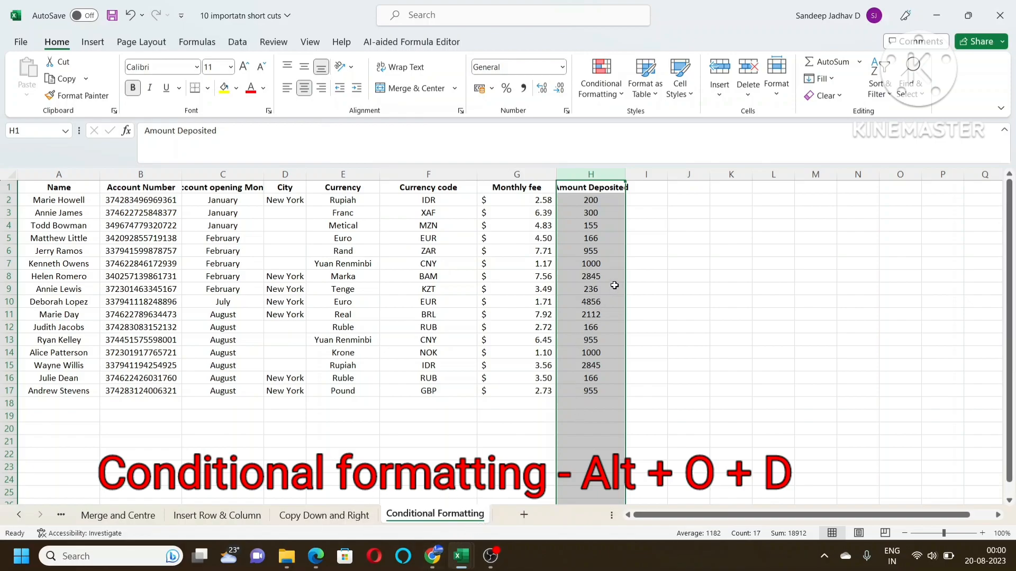
pyautogui.press('alt')
pyautogui.press('o')
pyautogui.press('d')
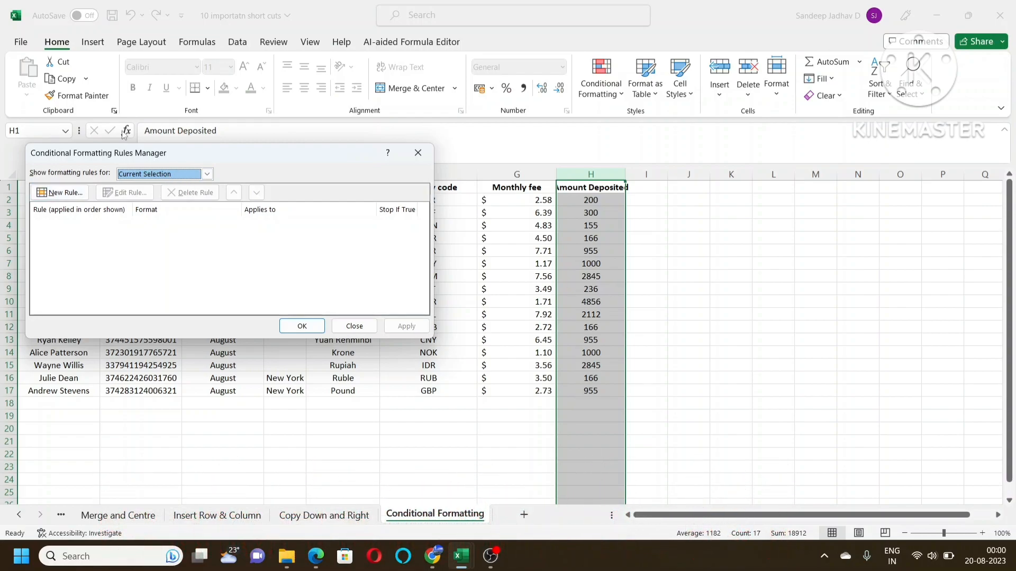
pyautogui.moveTo(295, 154); pyautogui.dragTo(397, 139)
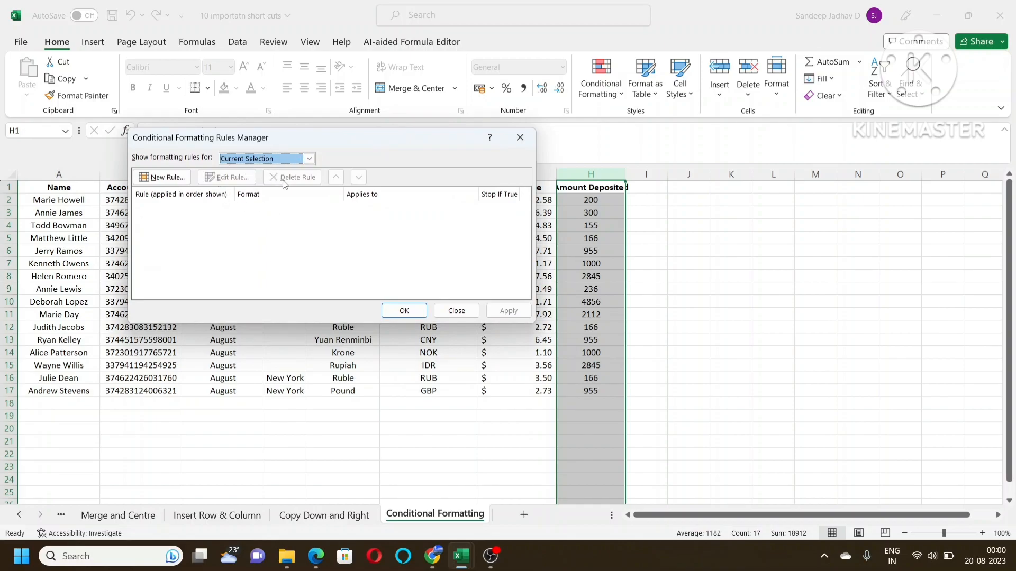
# Create and apply a rule that formats the top 10 ranked values in column H with a light green fill
pyautogui.click(164, 178)
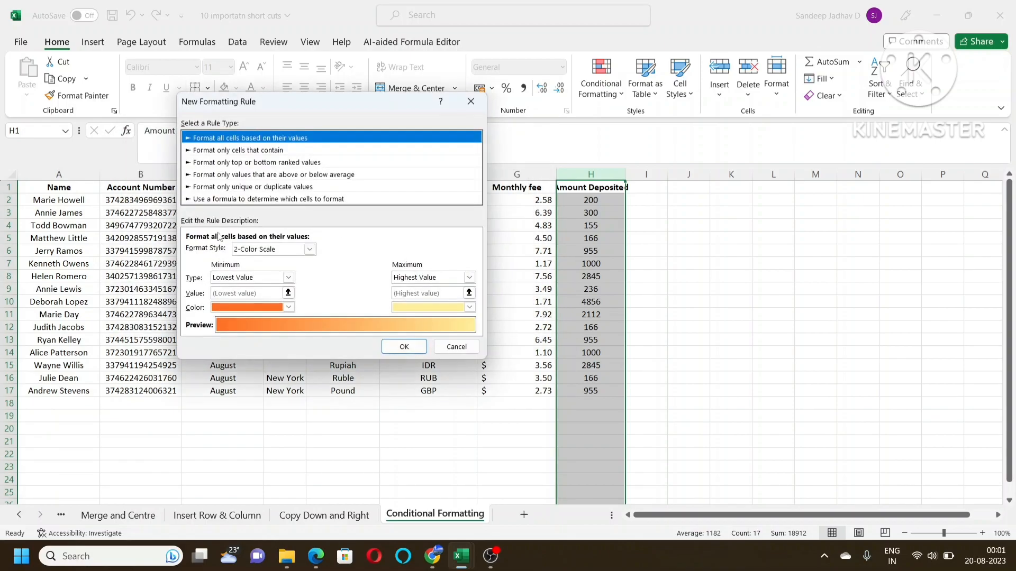
pyautogui.click(259, 164)
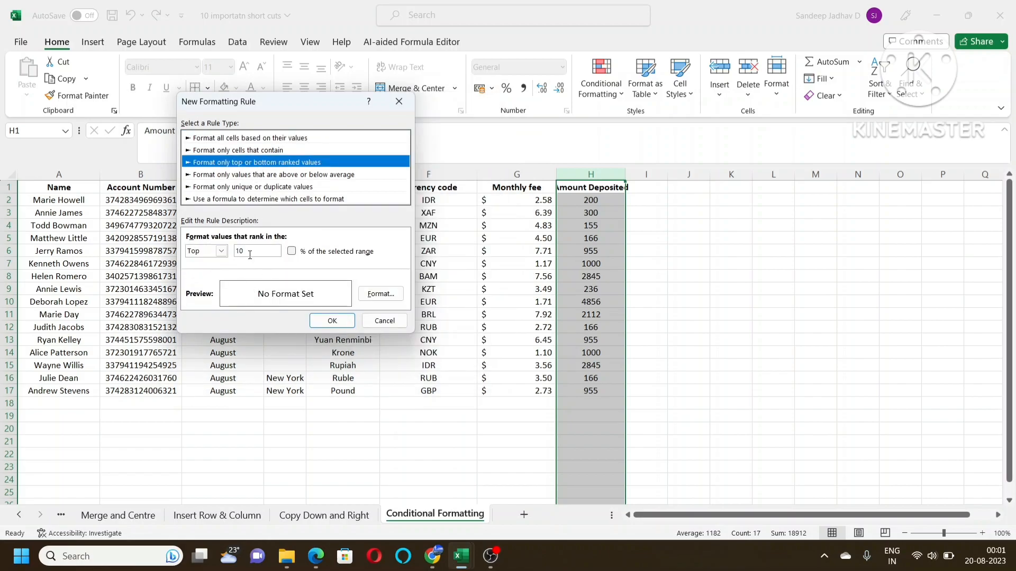
pyautogui.click(373, 297)
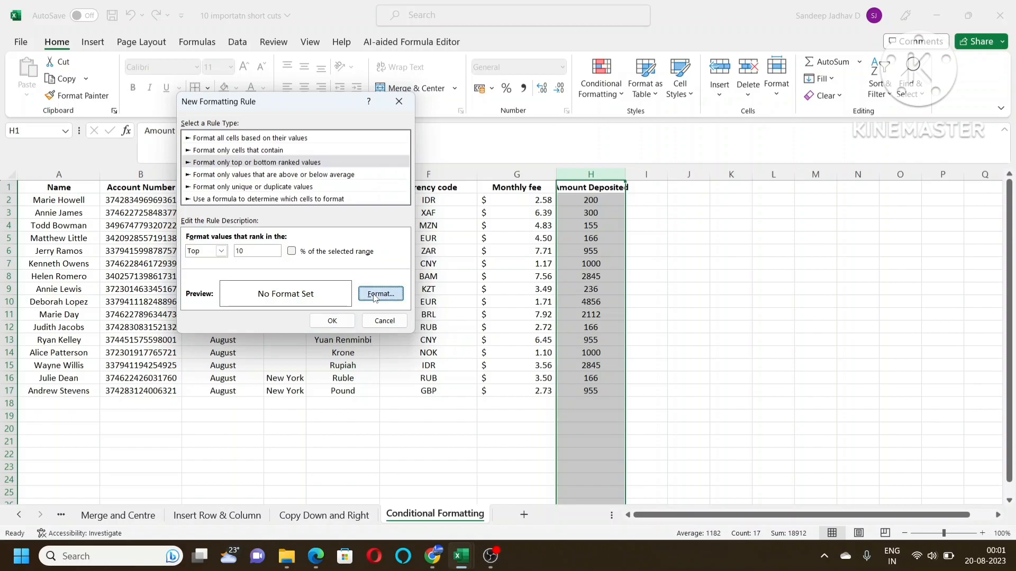
pyautogui.click(224, 183)
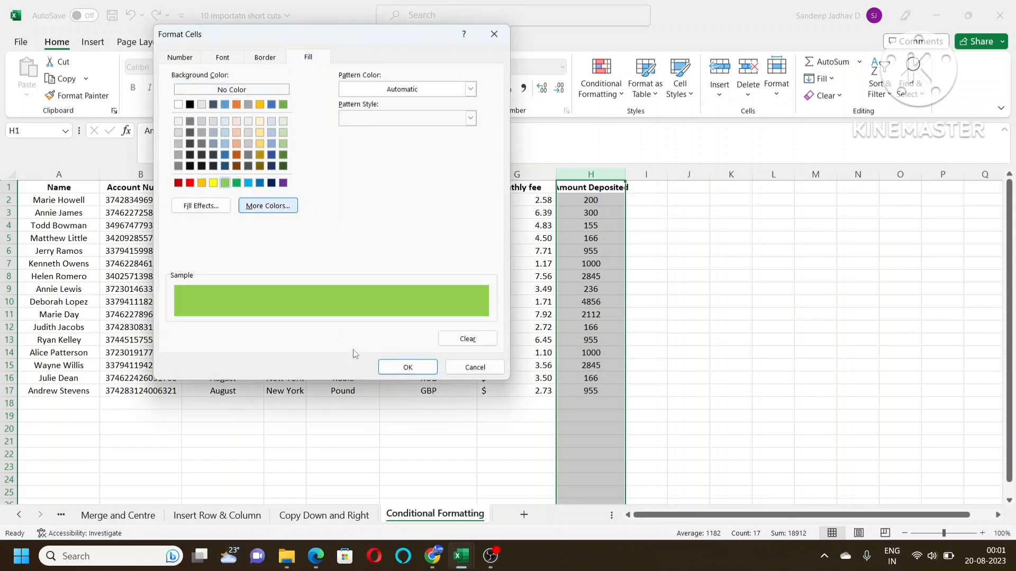
pyautogui.click(407, 367)
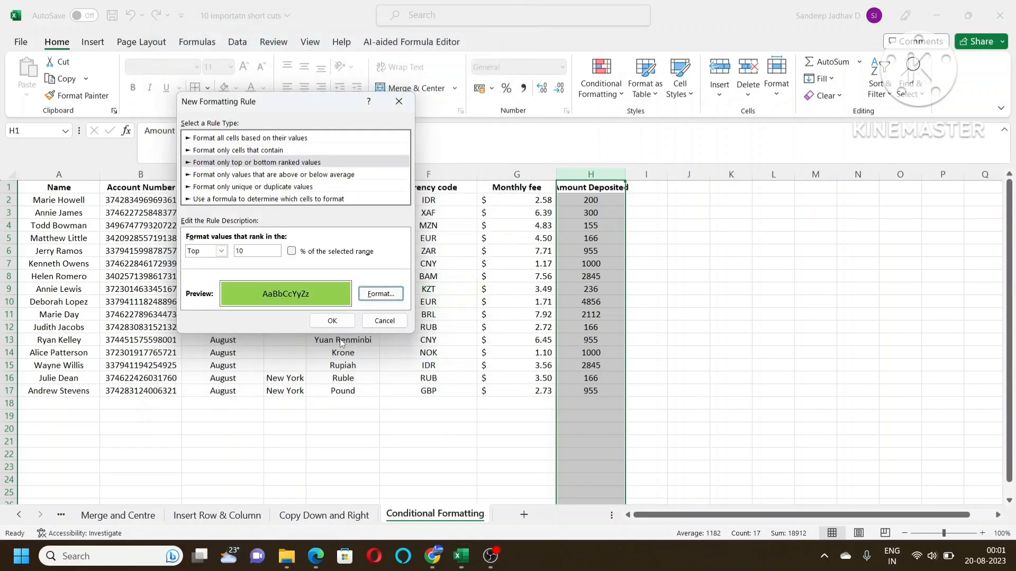
pyautogui.click(334, 320)
pyautogui.click(509, 311)
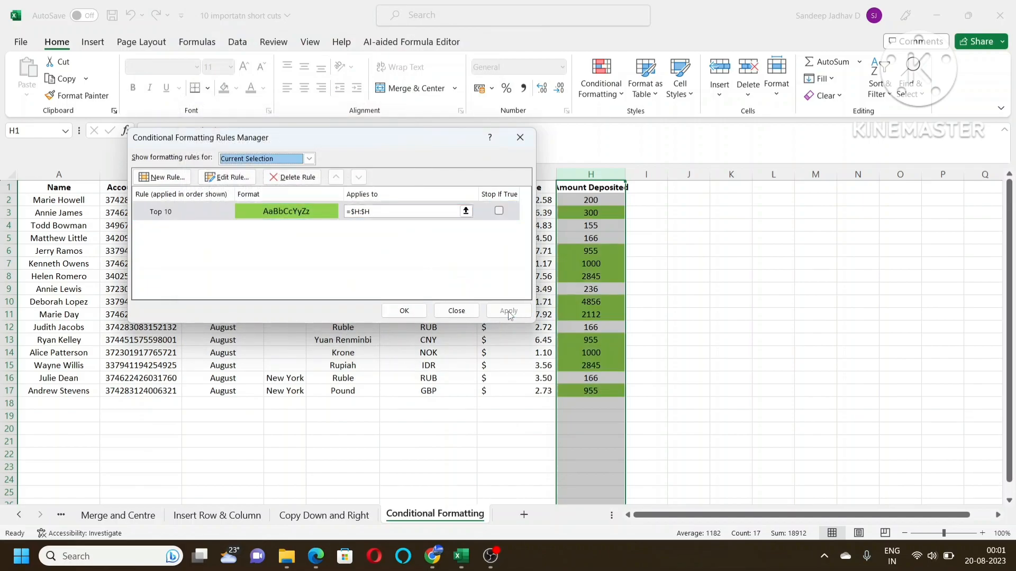
pyautogui.click(404, 311)
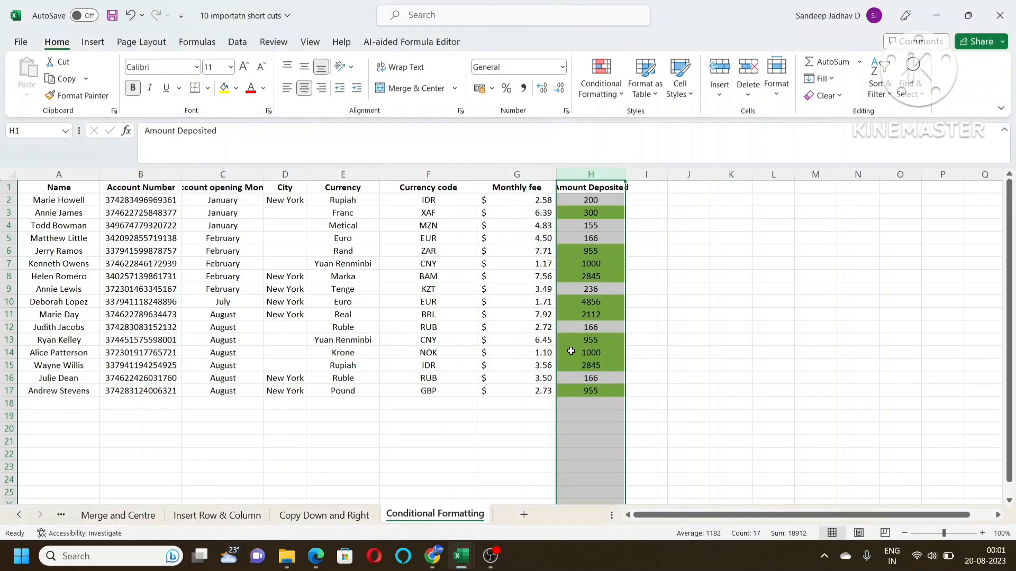
# Examine which Amount Deposited values in H2:H17 are highlighted by the top 10 rule
pyautogui.click(594, 258)
pyautogui.click(593, 276)
pyautogui.click(592, 319)
pyautogui.click(587, 379)
pyautogui.click(582, 391)
pyautogui.moveTo(591, 201); pyautogui.dragTo(579, 394)
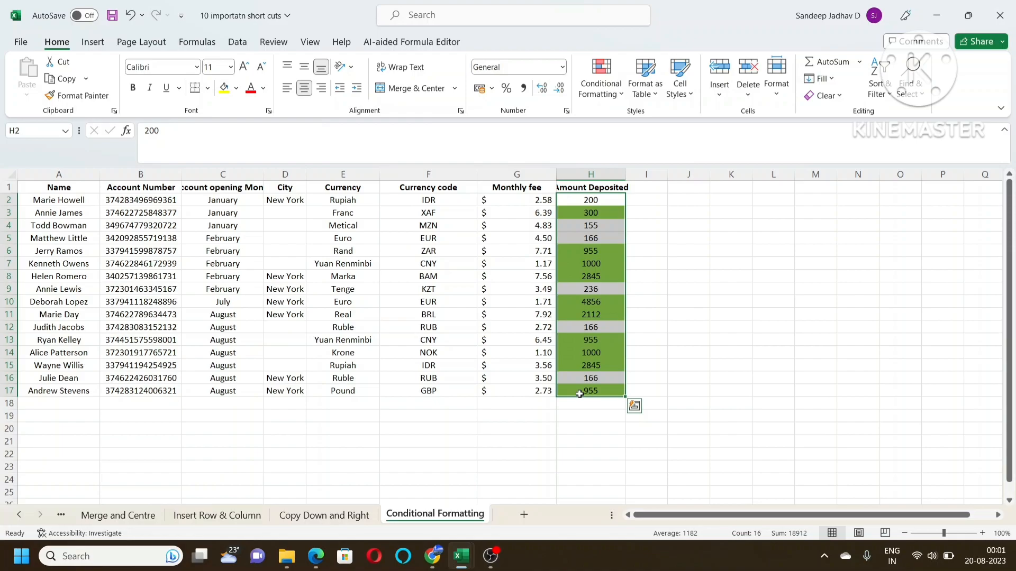